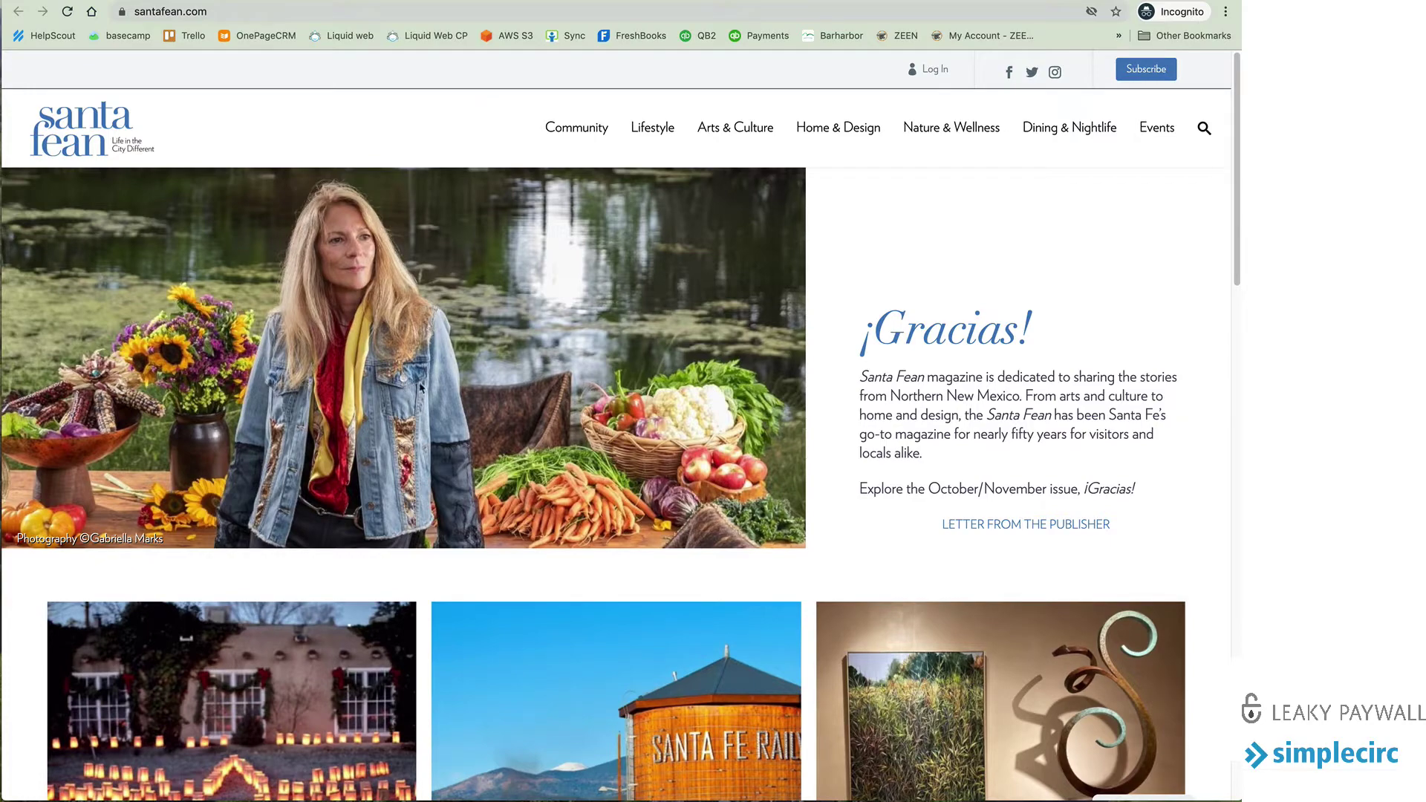
Scroll down the homepage and open the featured article ''Tis the Season: Outdoor Holiday Decorations'
scroll(420, 387, down, 3)
scroll(420, 387, down, 3)
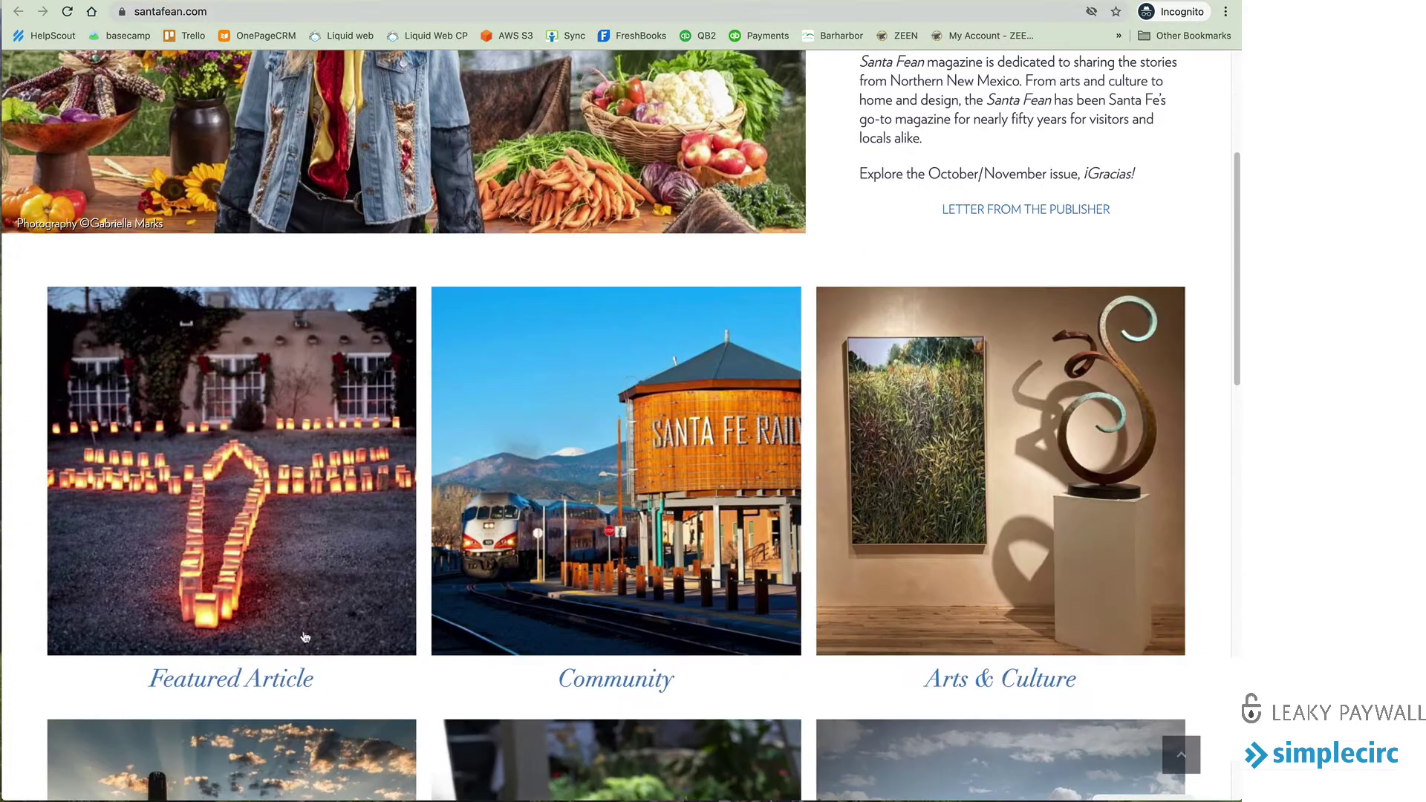
click(270, 683)
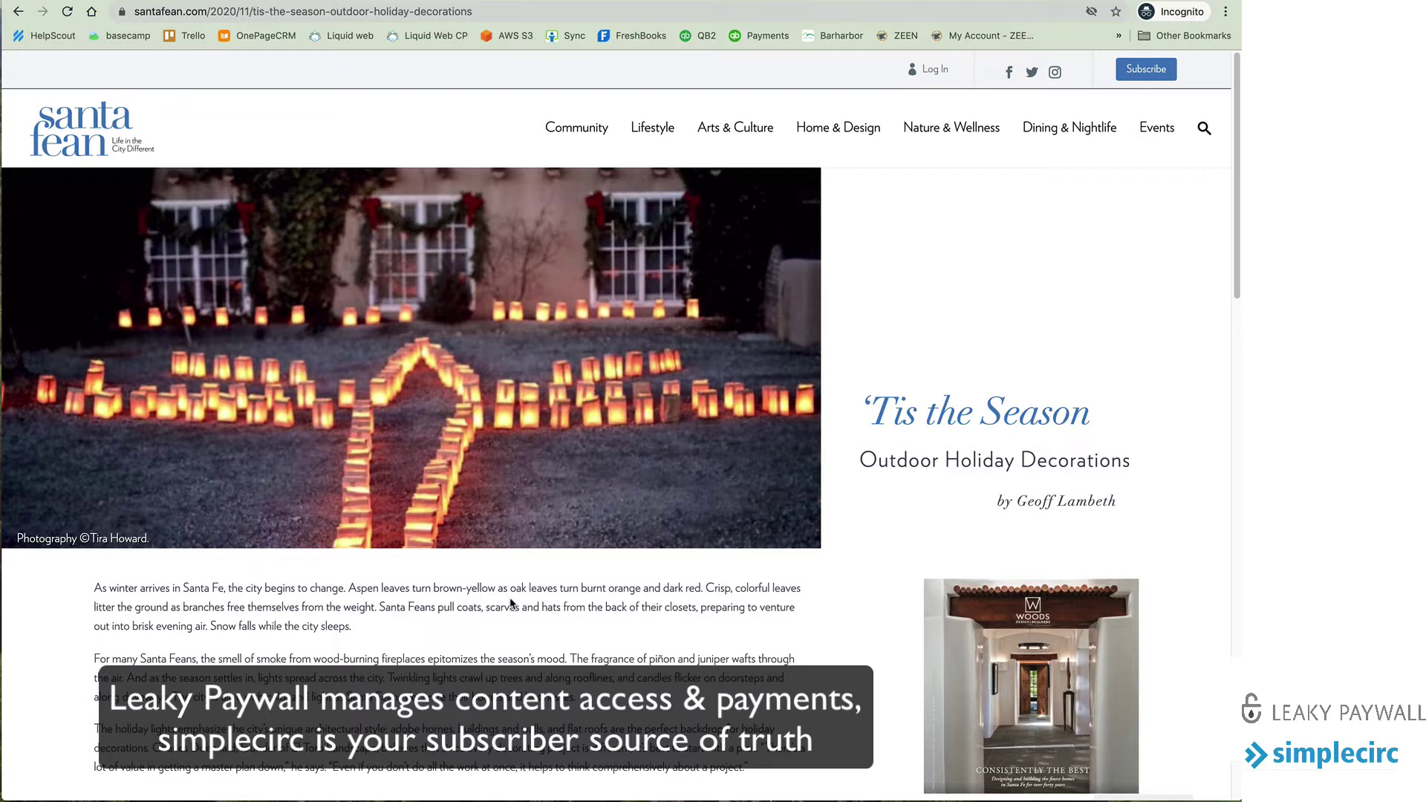
Read through the 'Tis the Season article, then go back to the homepage
scroll(429, 624, down, 2)
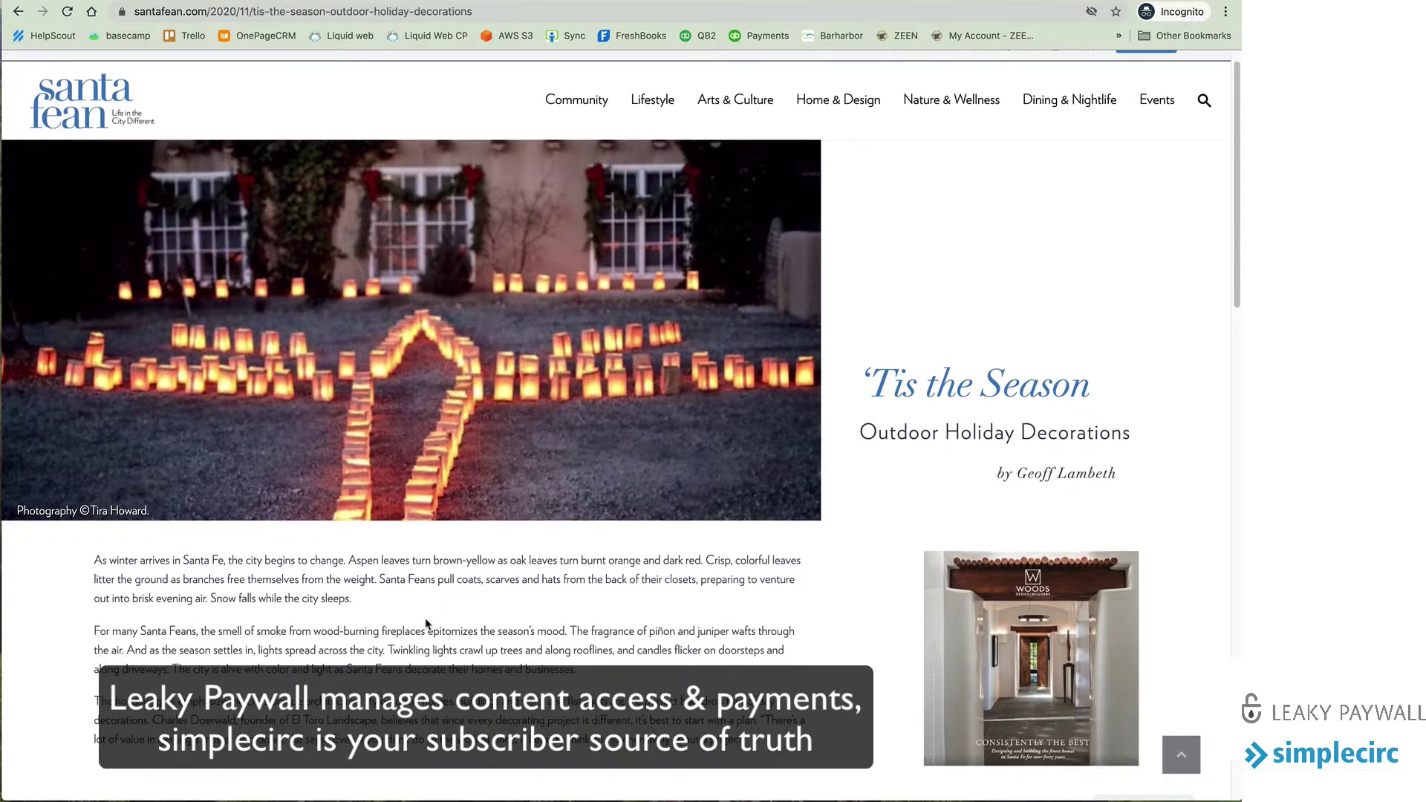
scroll(429, 624, down, 7)
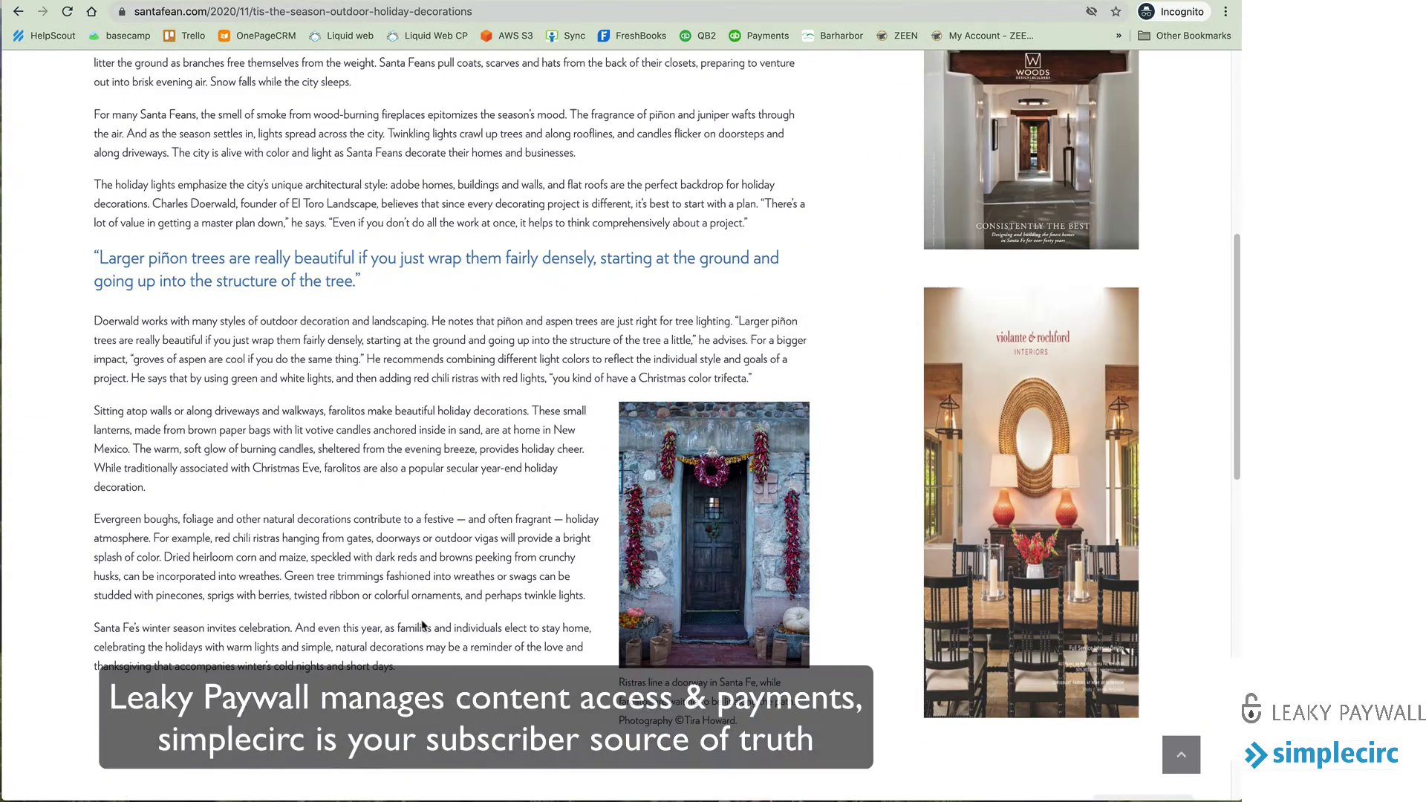
scroll(424, 626, down, 1)
scroll(439, 605, up, 5)
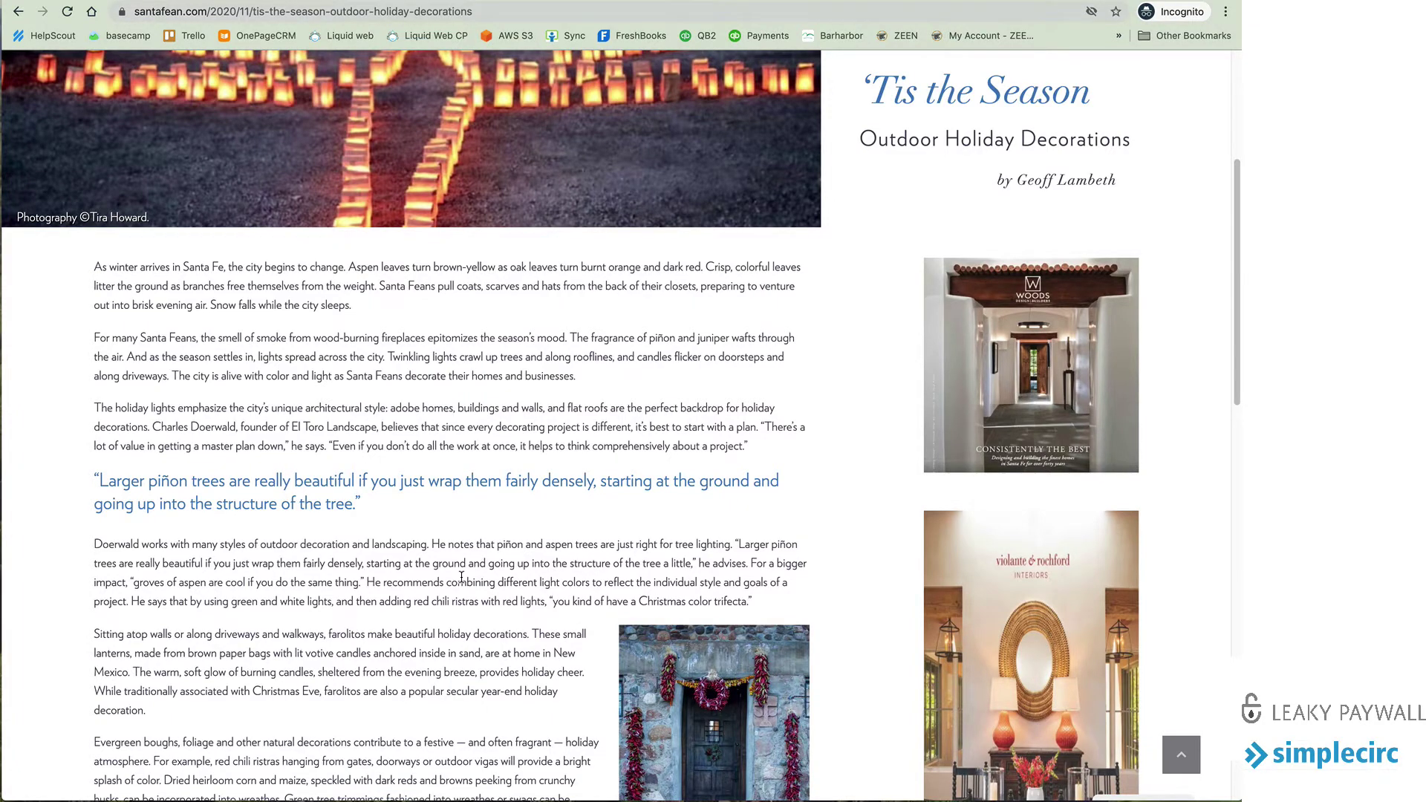
scroll(461, 578, up, 5)
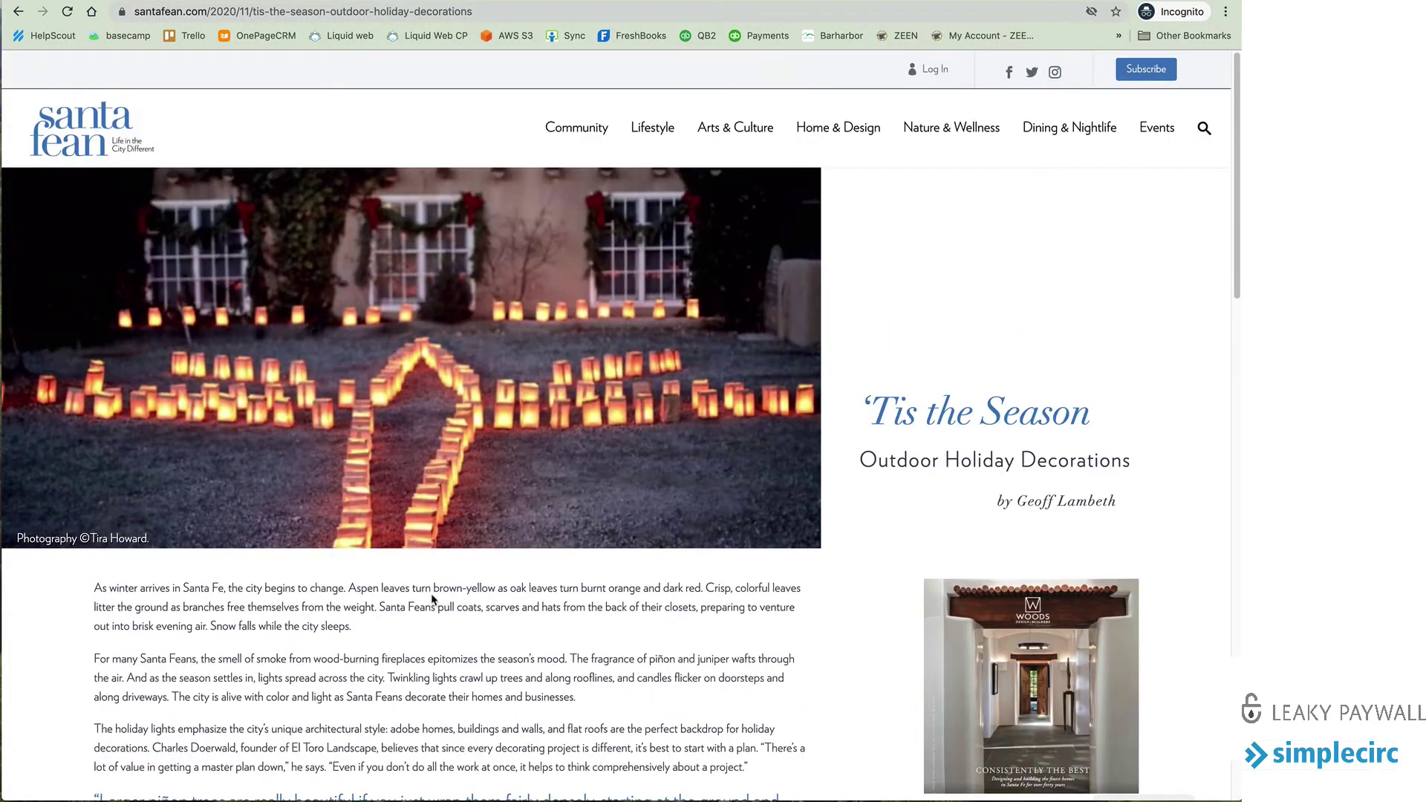
scroll(433, 599, down, 2)
scroll(432, 598, up, 2)
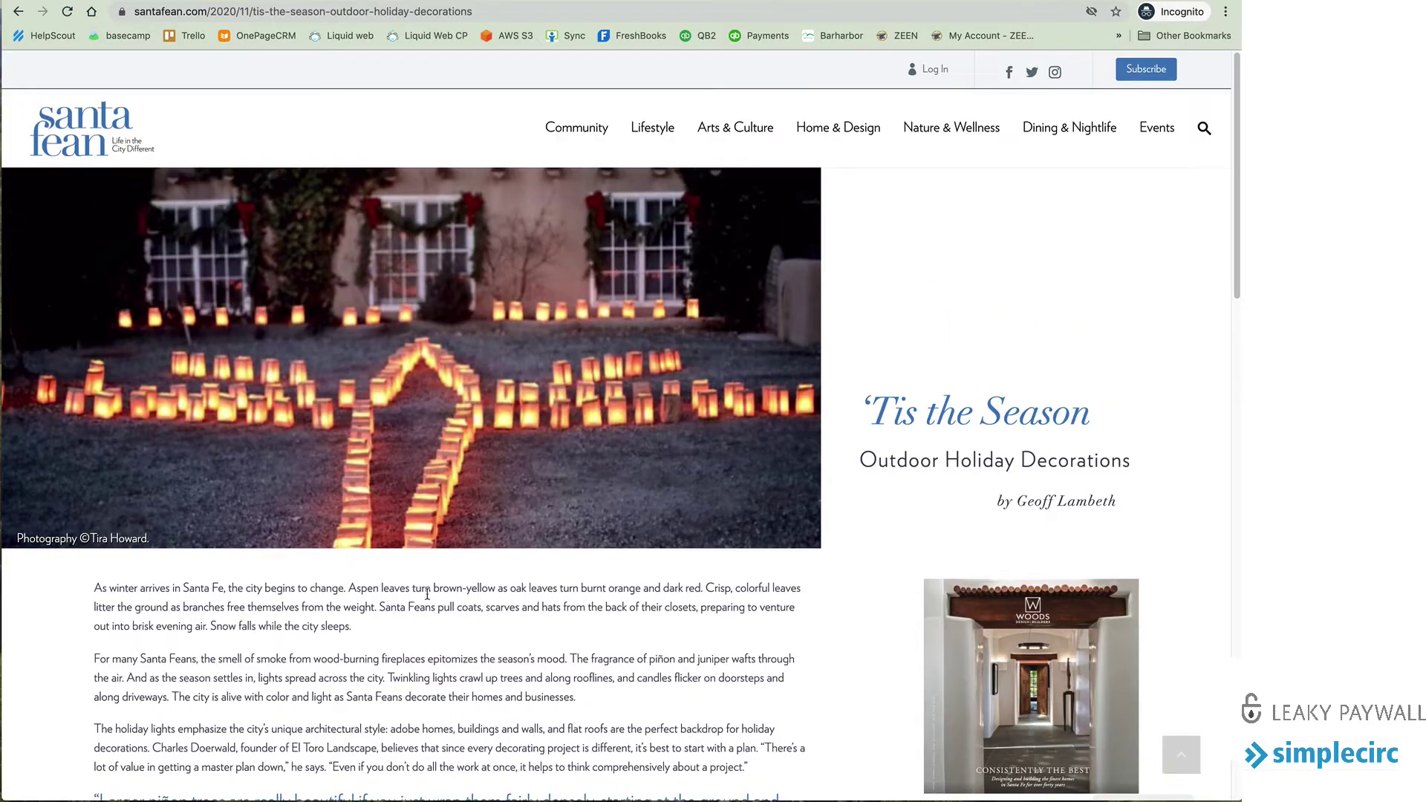
key(super+bracketleft)
Go to the Community section and open its Pet Corner article listing
scroll(424, 559, down, 5)
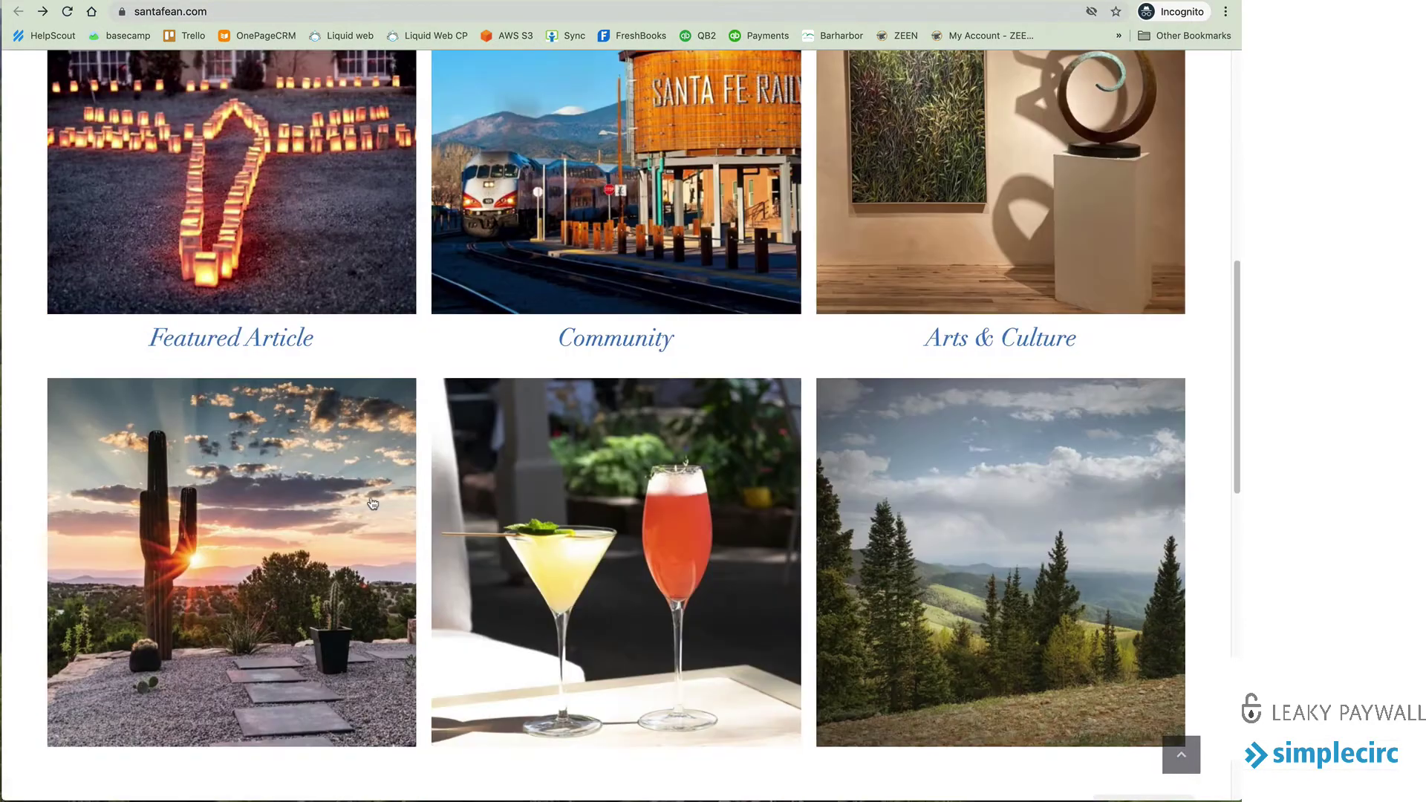
click(590, 333)
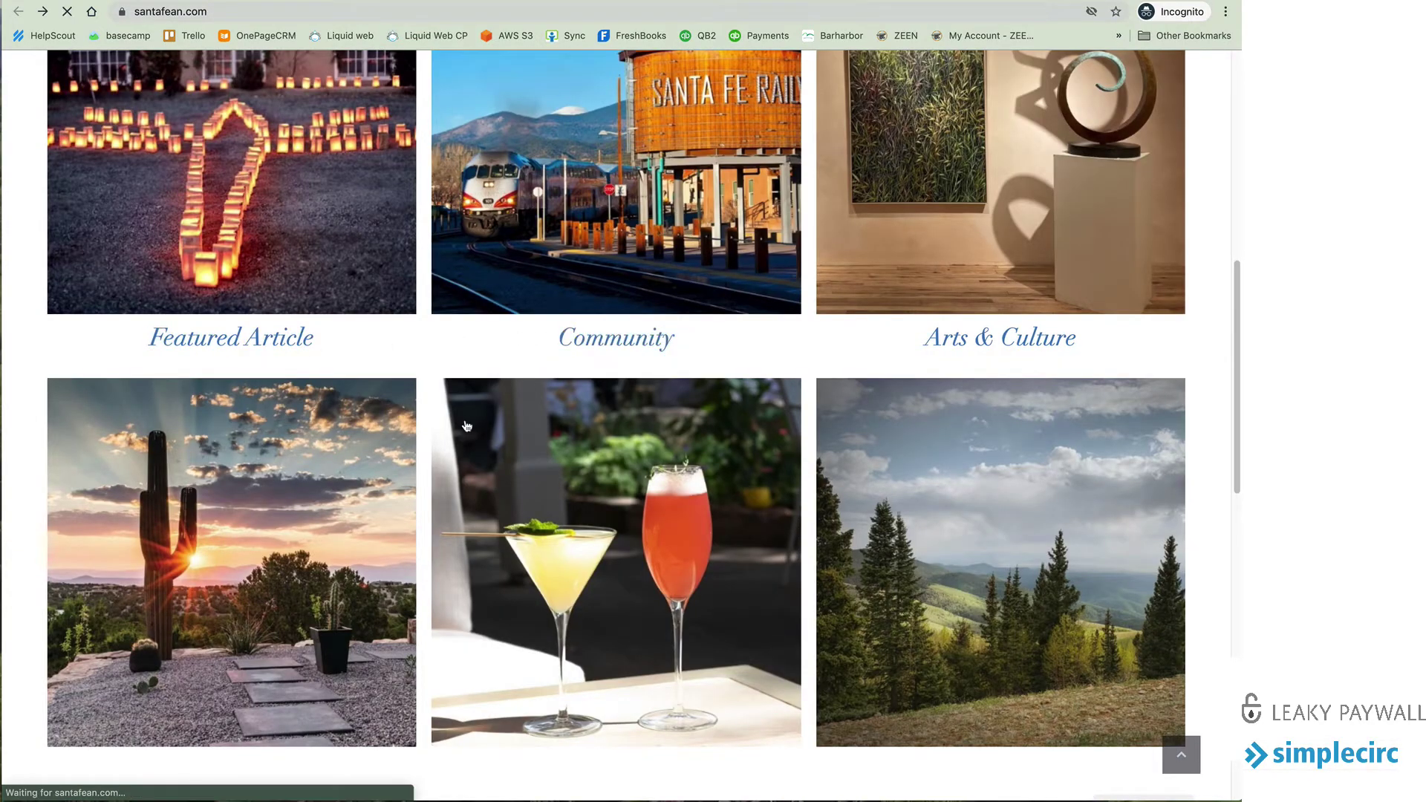
scroll(410, 461, down, 4)
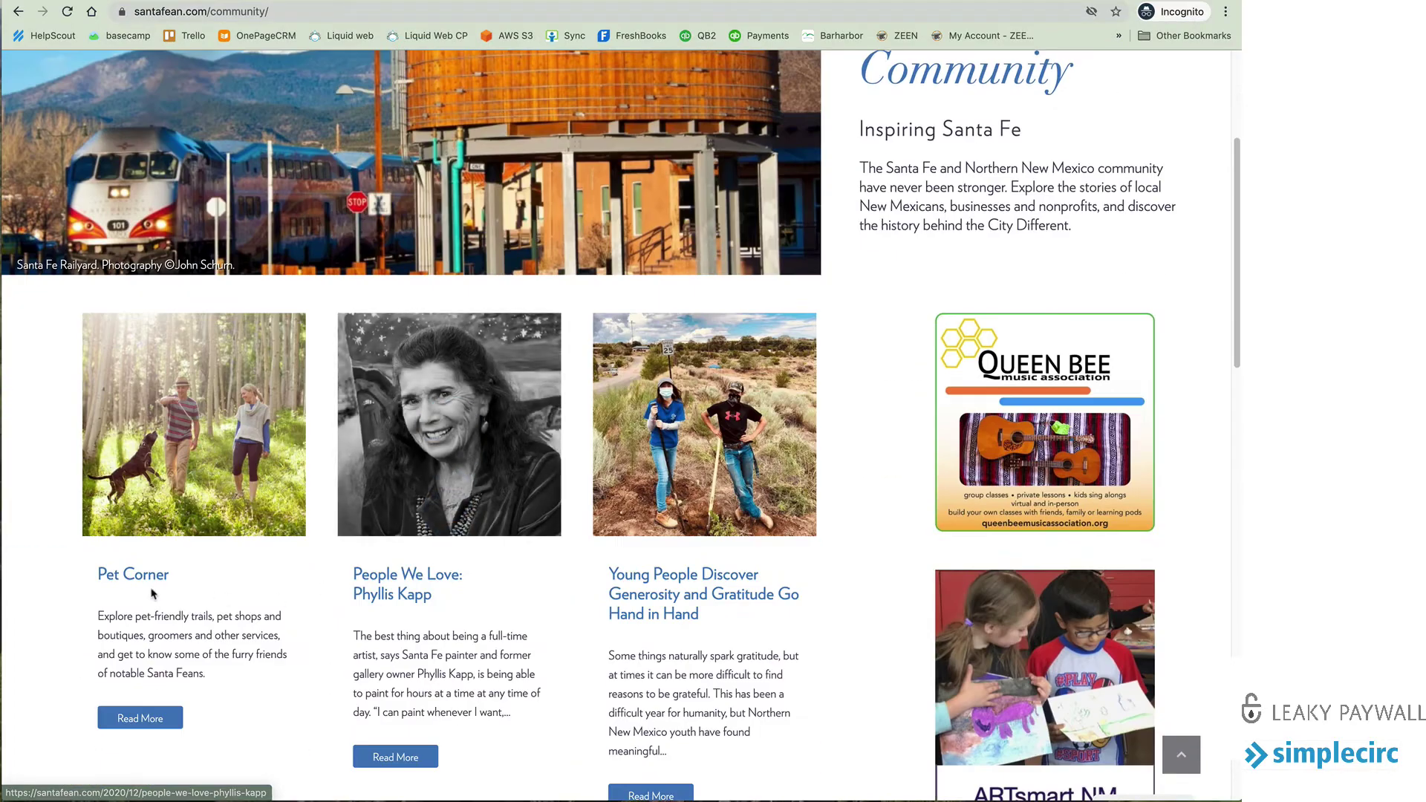
click(141, 718)
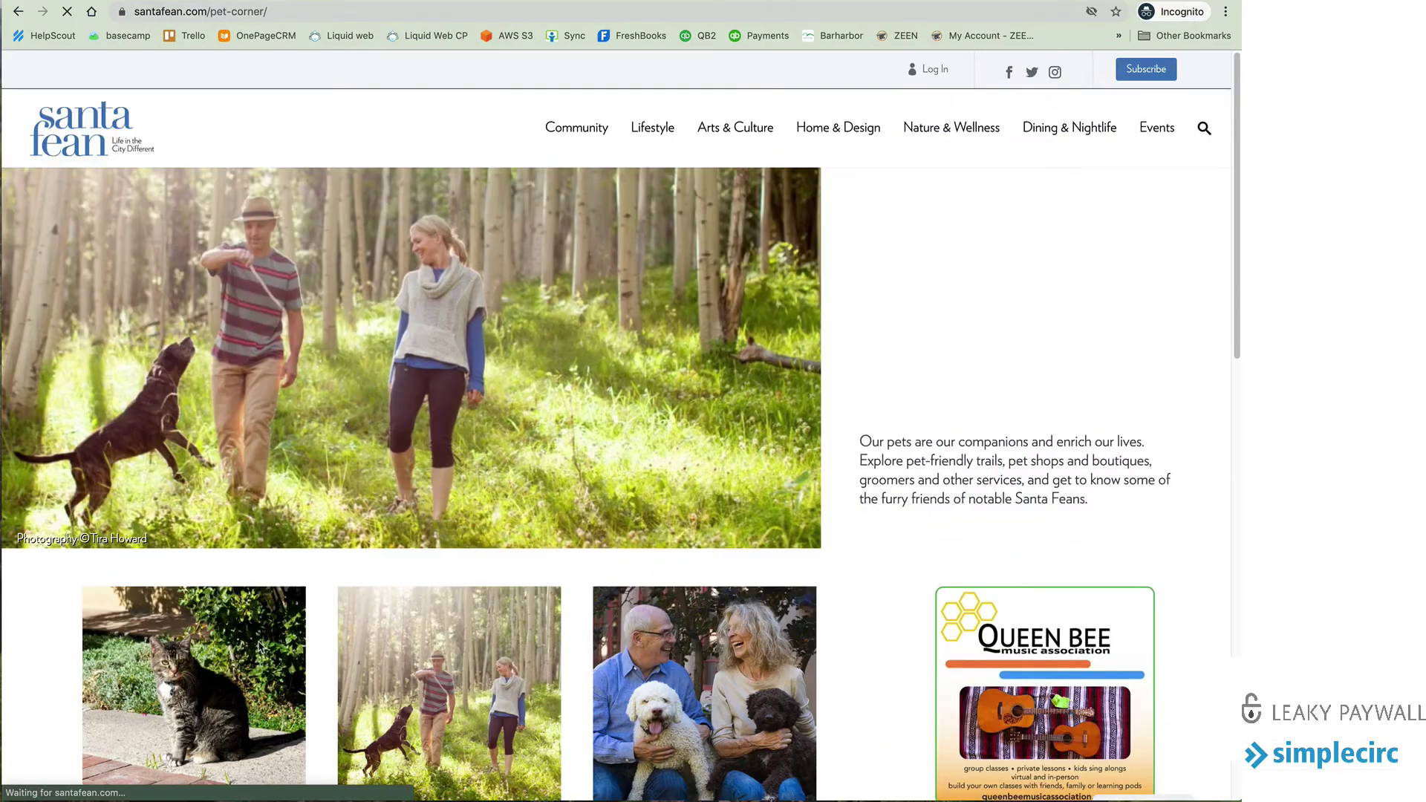
Skim the Angus article, then return to Pet Corner and open The Santa Fean Pet Guide
scroll(331, 587, down, 6)
scroll(331, 587, down, 2)
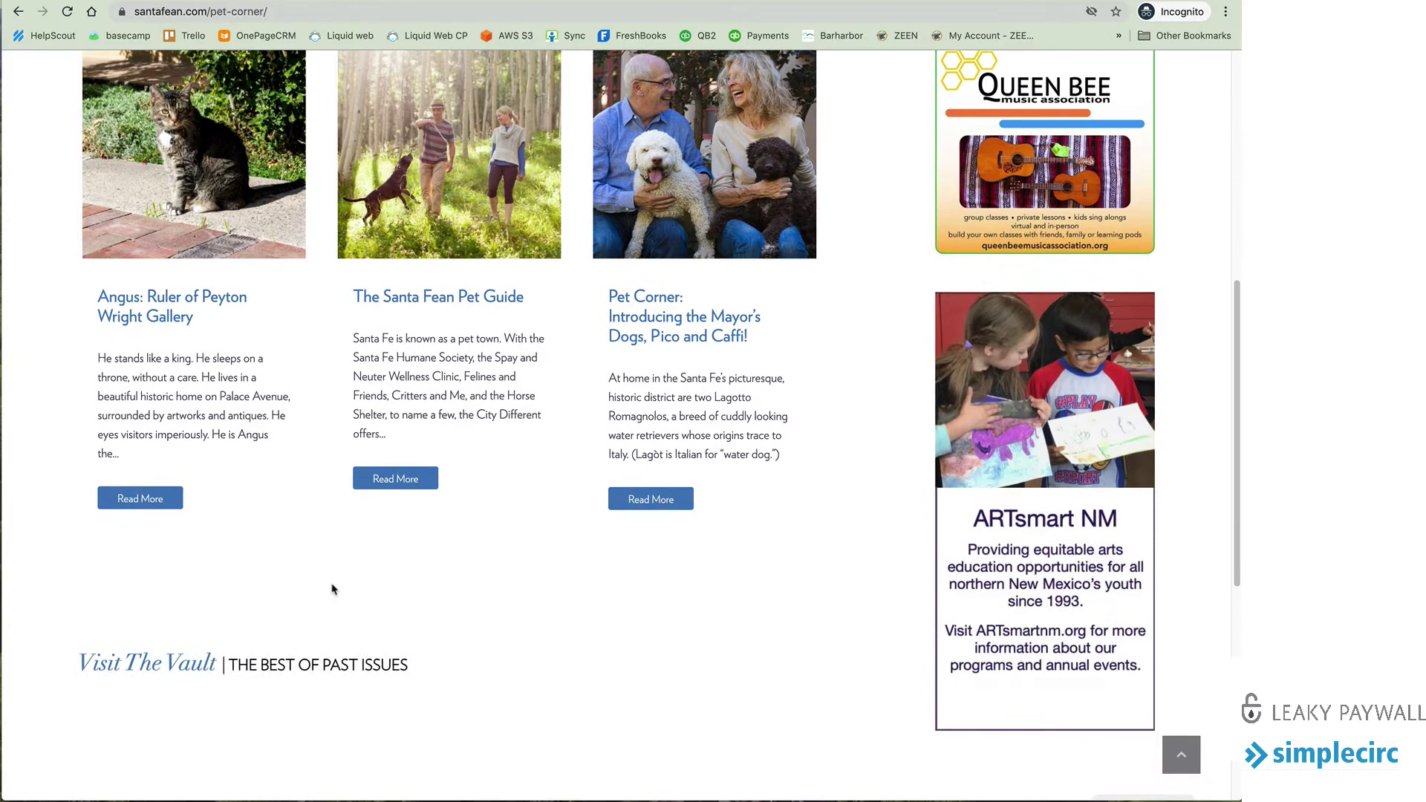
click(143, 499)
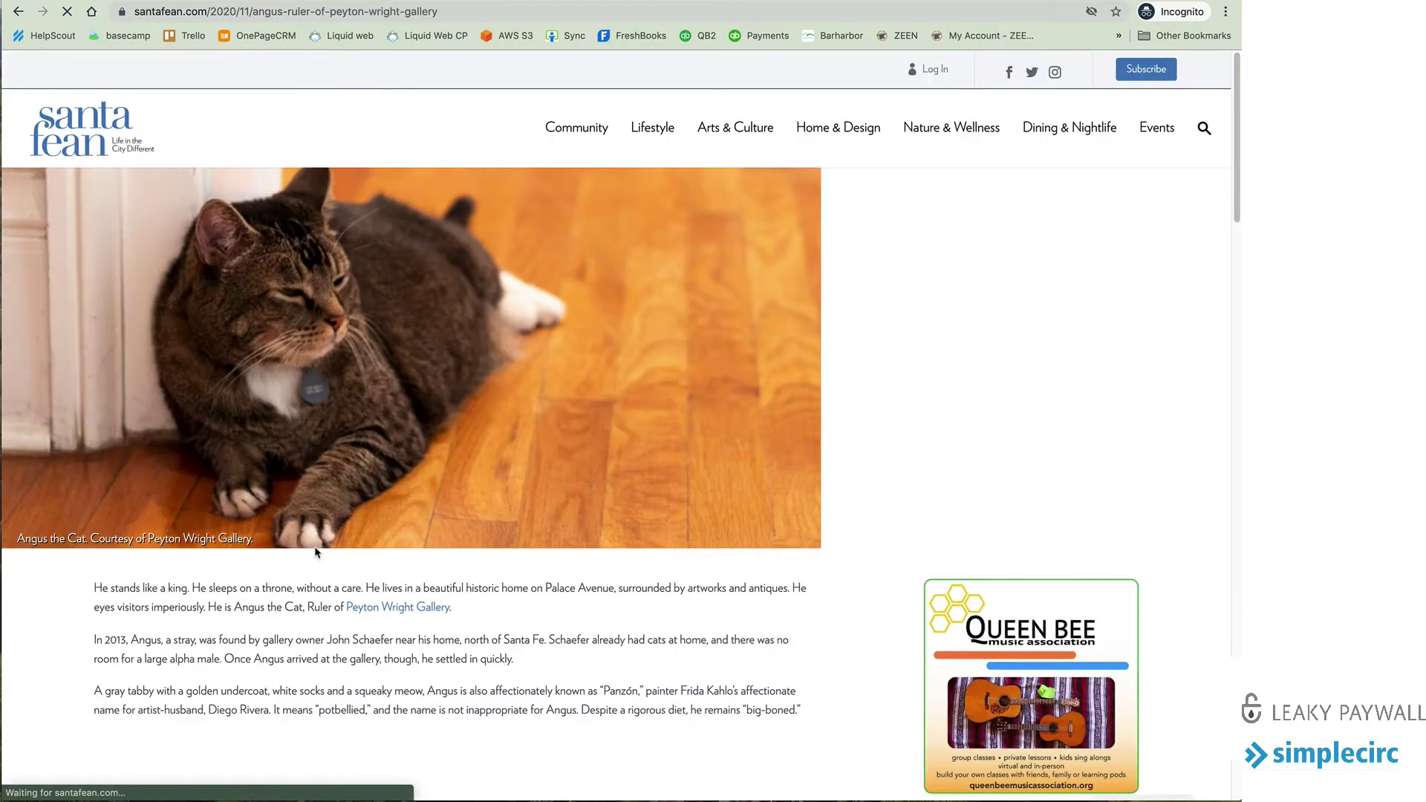
scroll(413, 578, down, 6)
scroll(414, 578, down, 5)
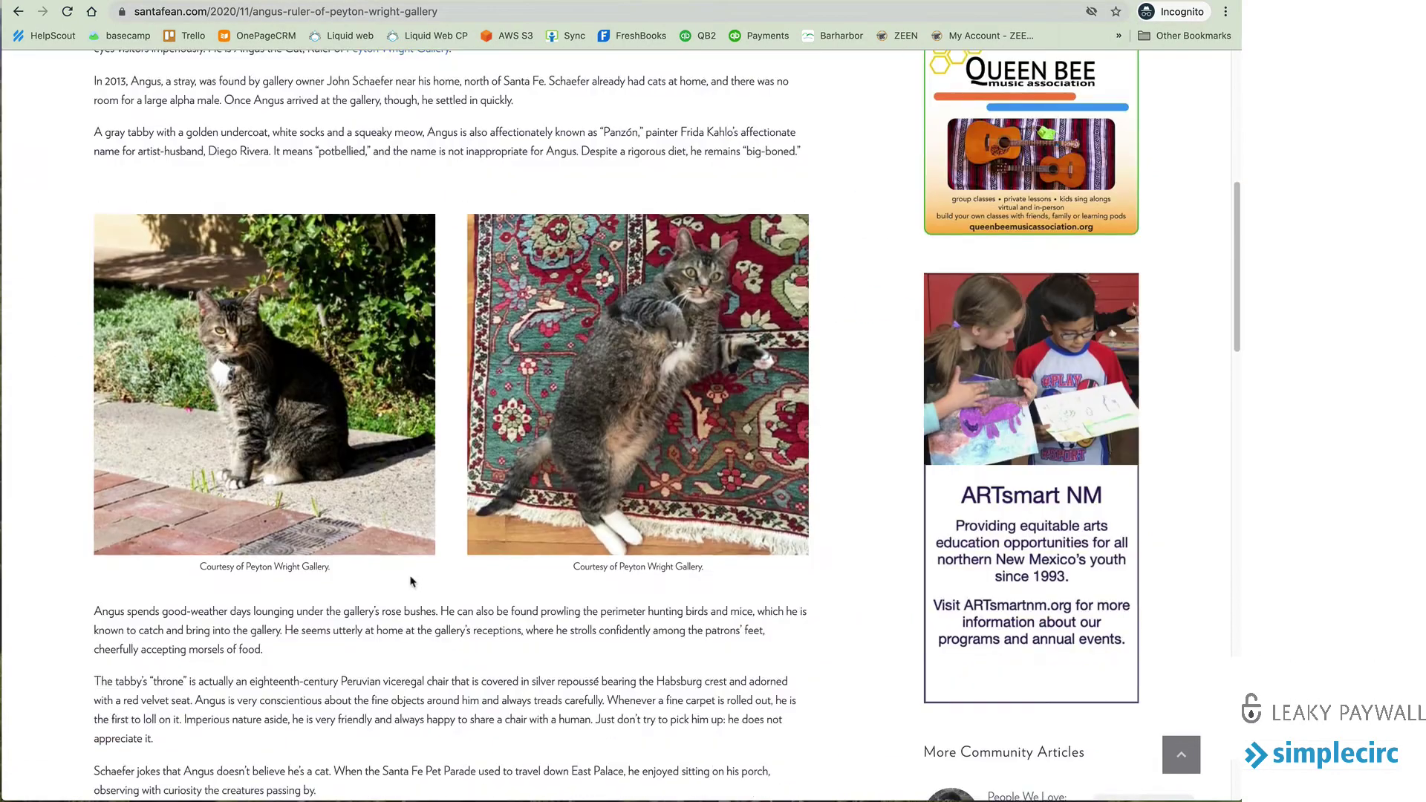
scroll(408, 580, up, 8)
scroll(407, 579, up, 2)
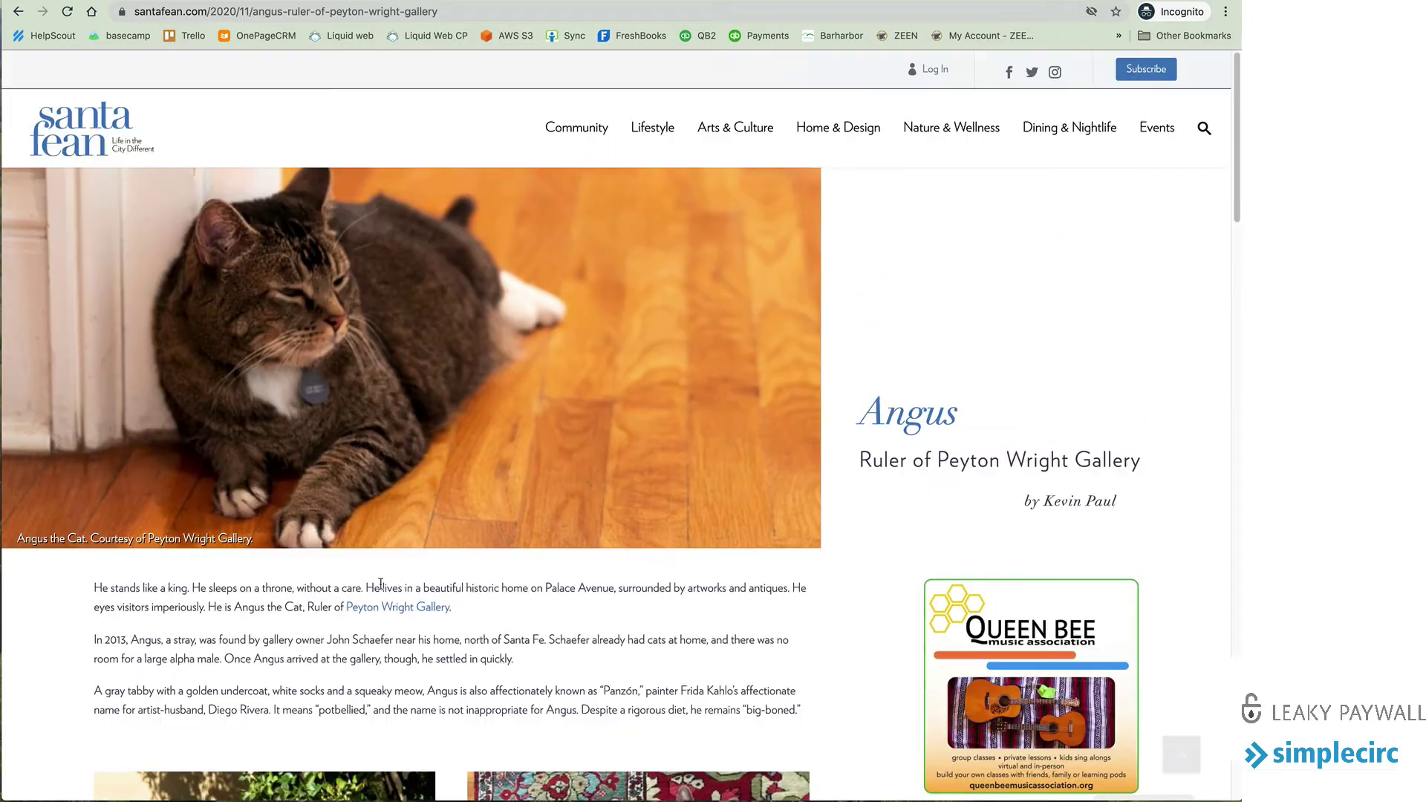
key(alt+Left)
click(404, 482)
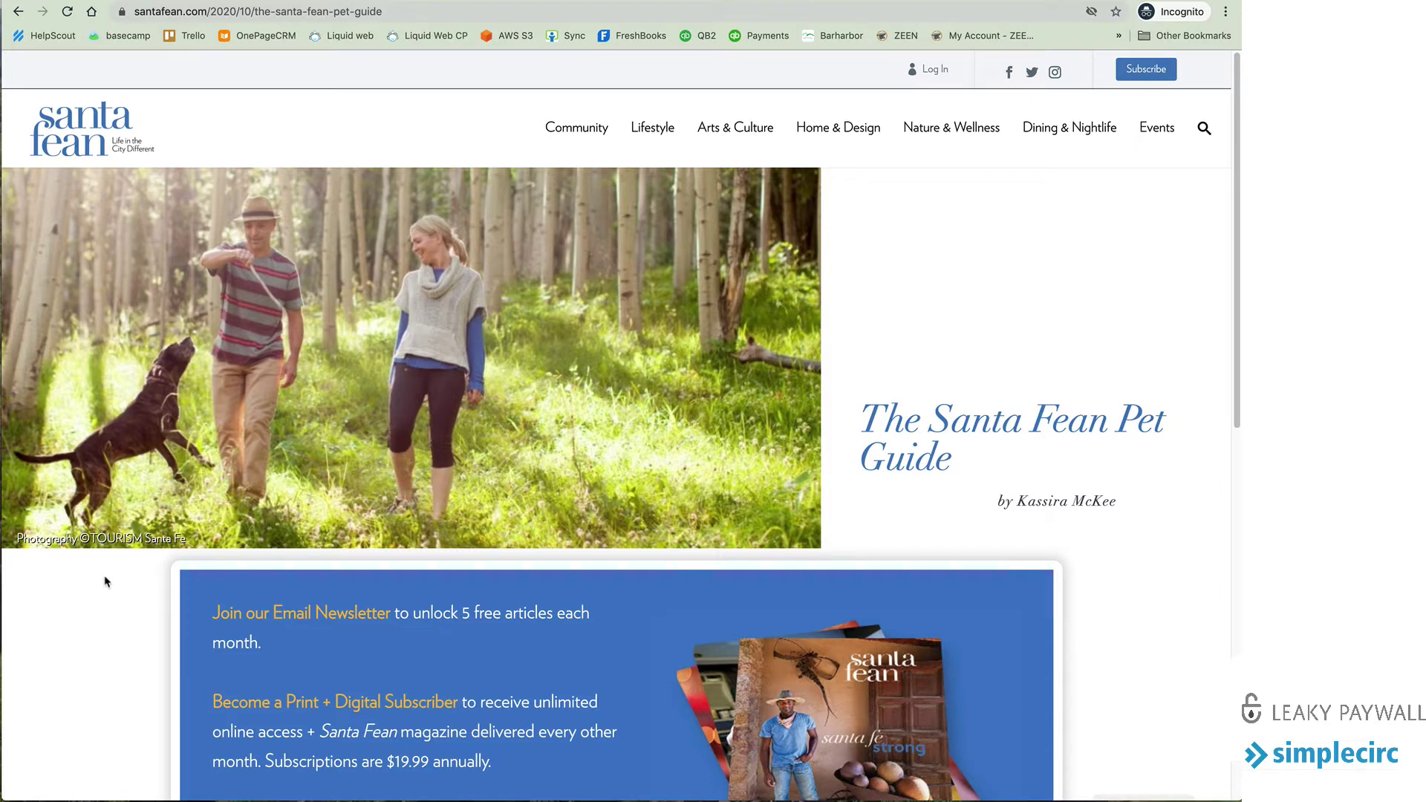
Scroll to the Pet Guide paywall and highlight the newsletter's free-articles offer, then deselect it
scroll(108, 576, down, 4)
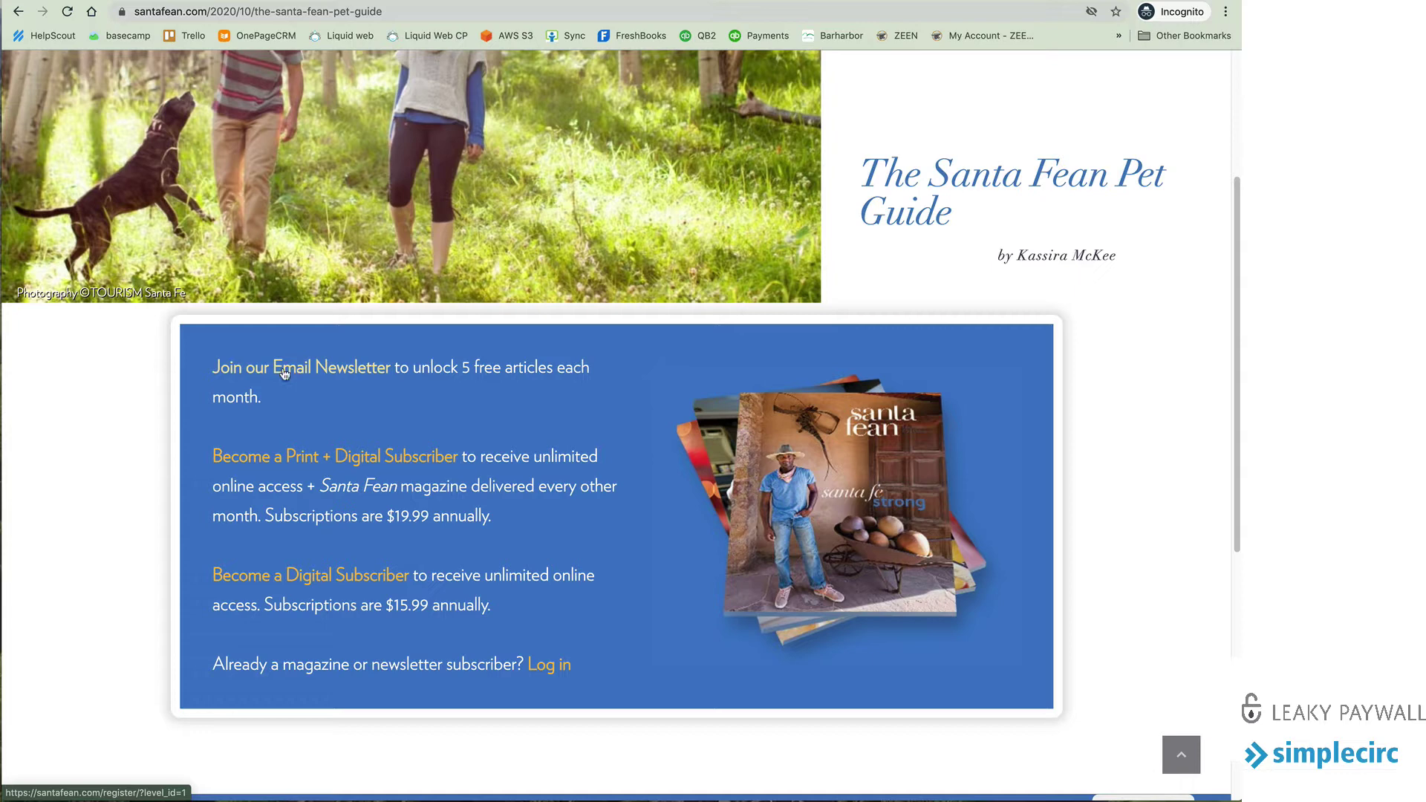
drag(400, 371, 587, 367)
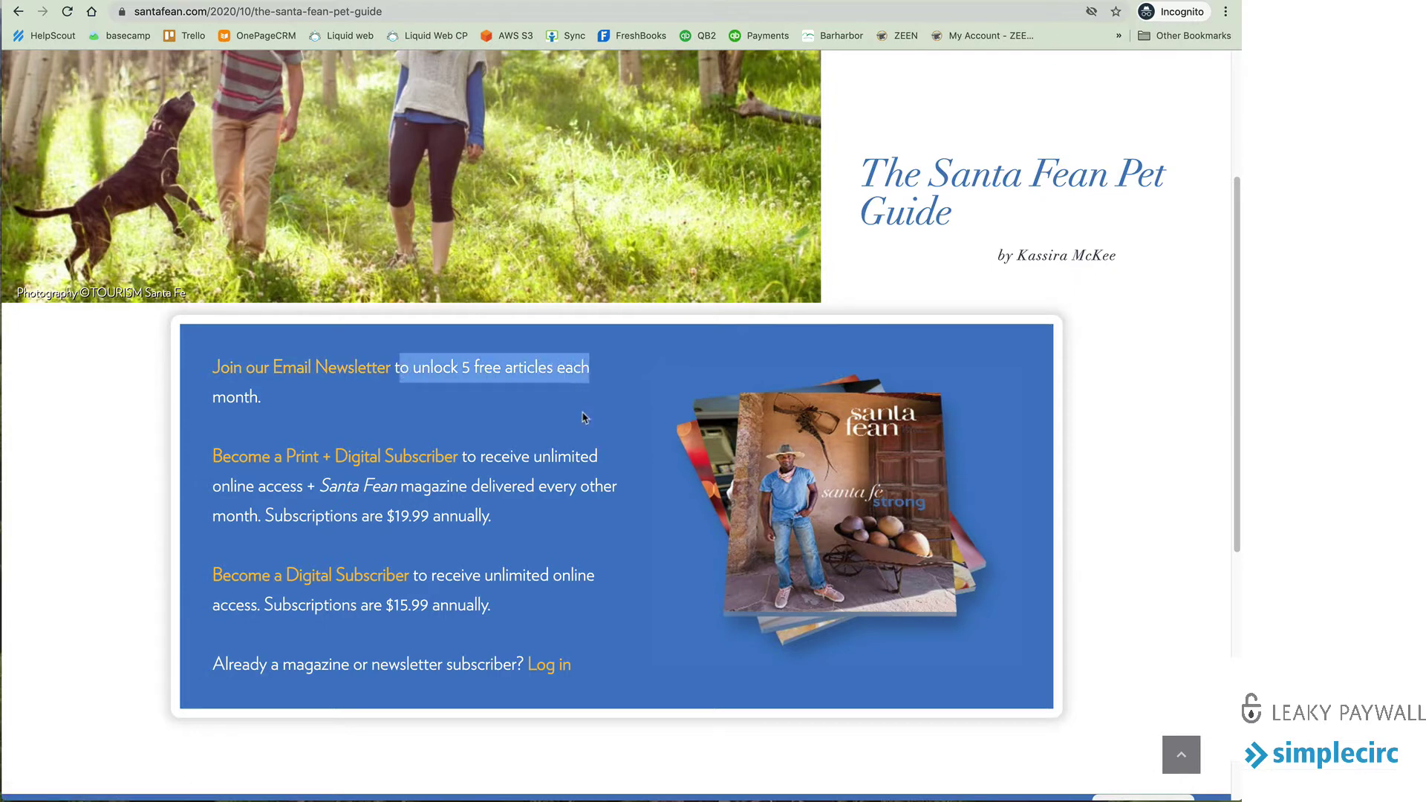
click(421, 371)
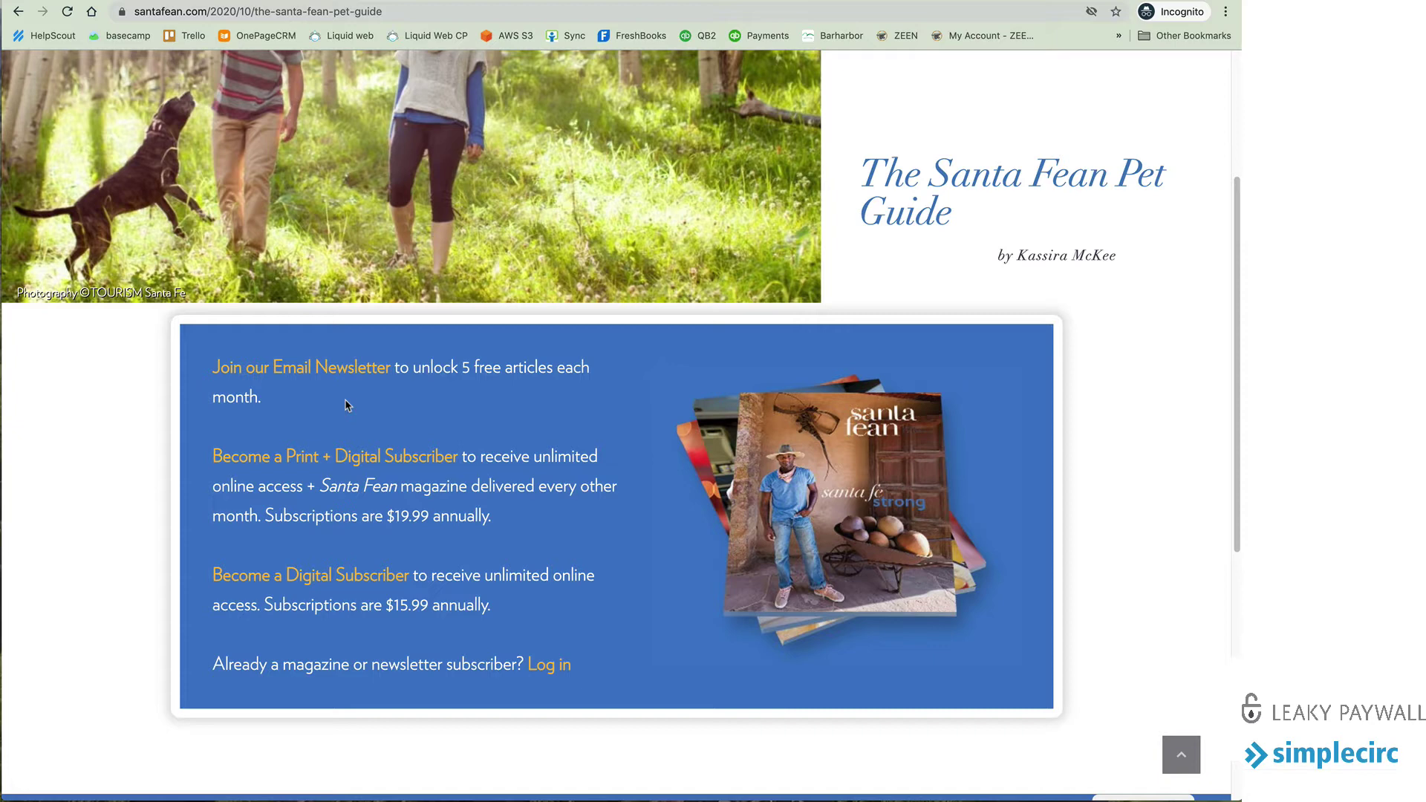
click(338, 371)
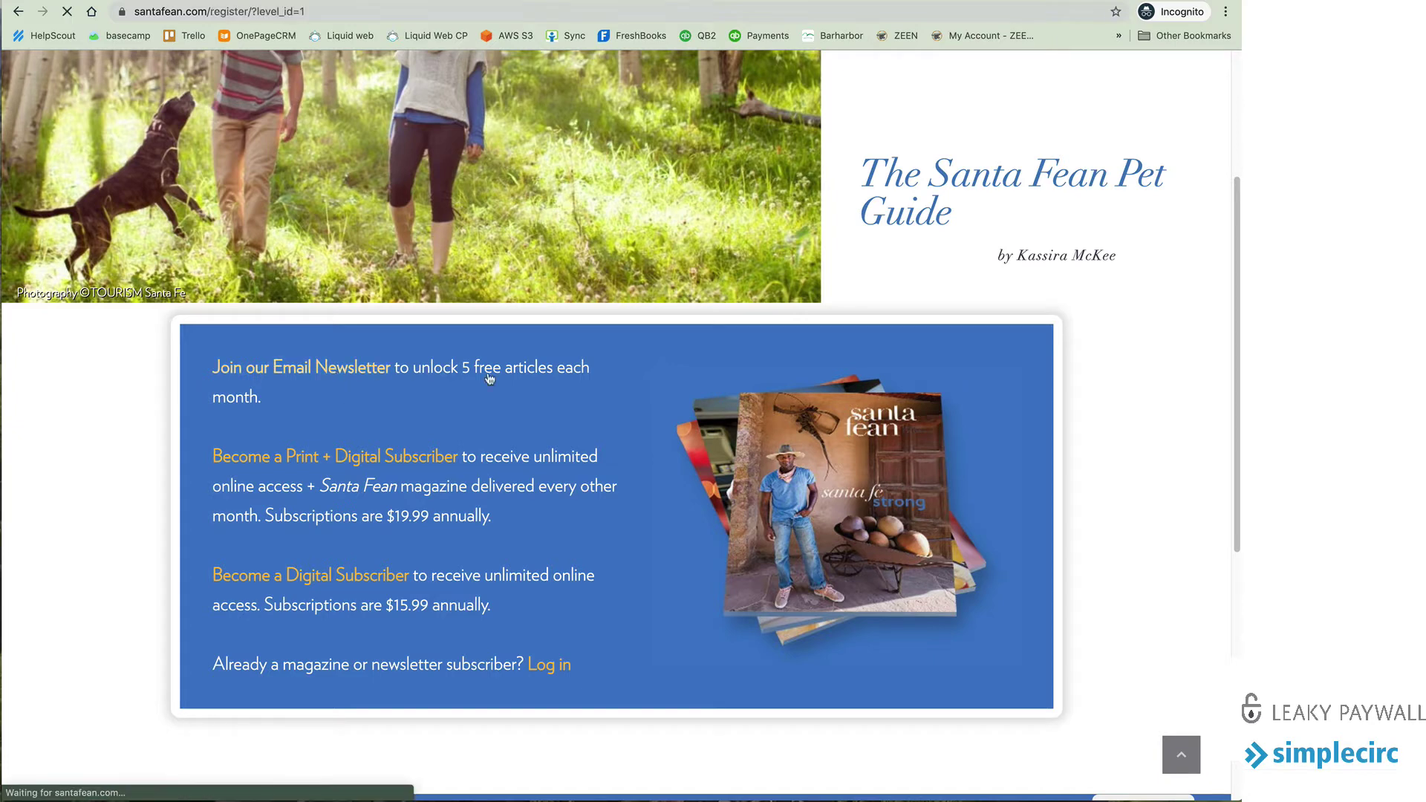
scroll(82, 451, down, 2)
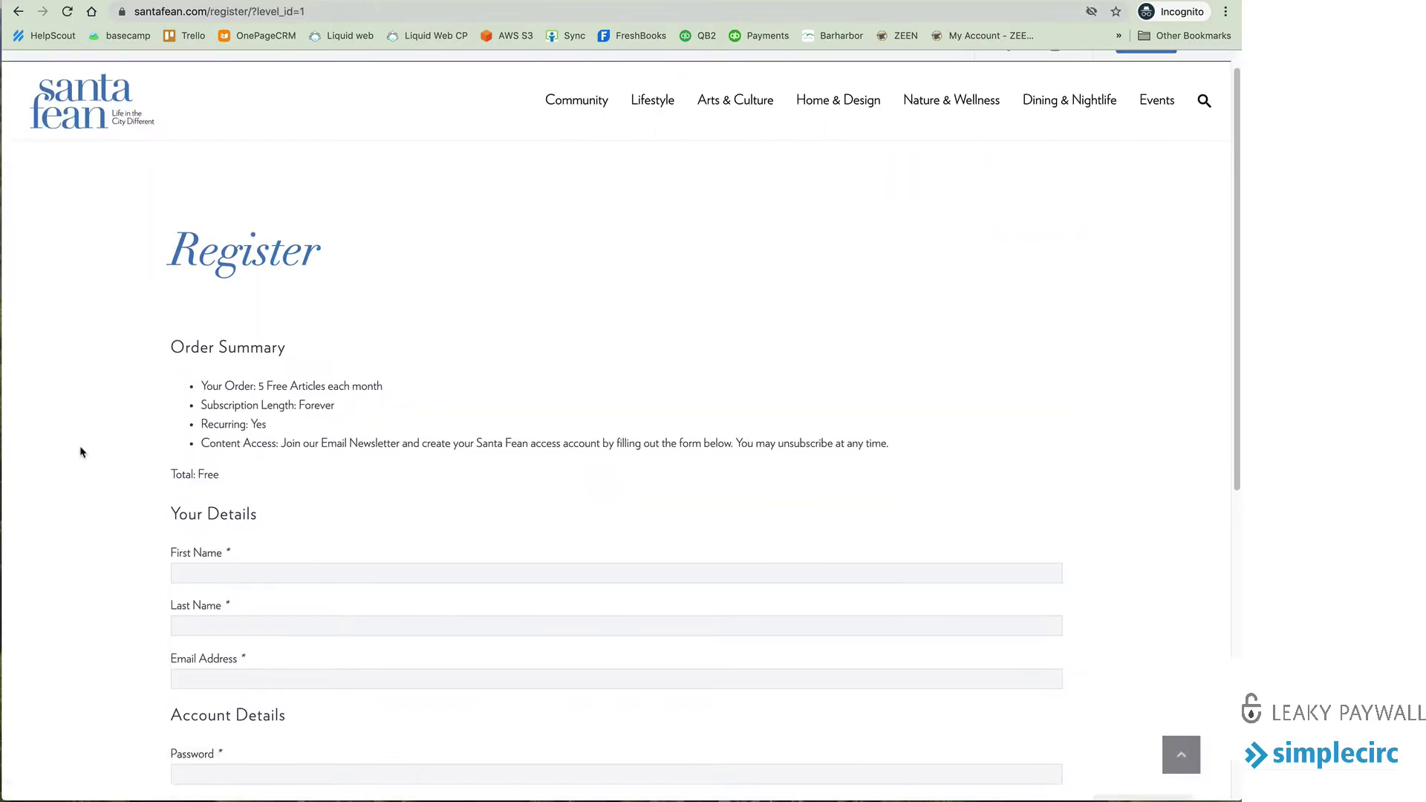
scroll(82, 452, down, 3)
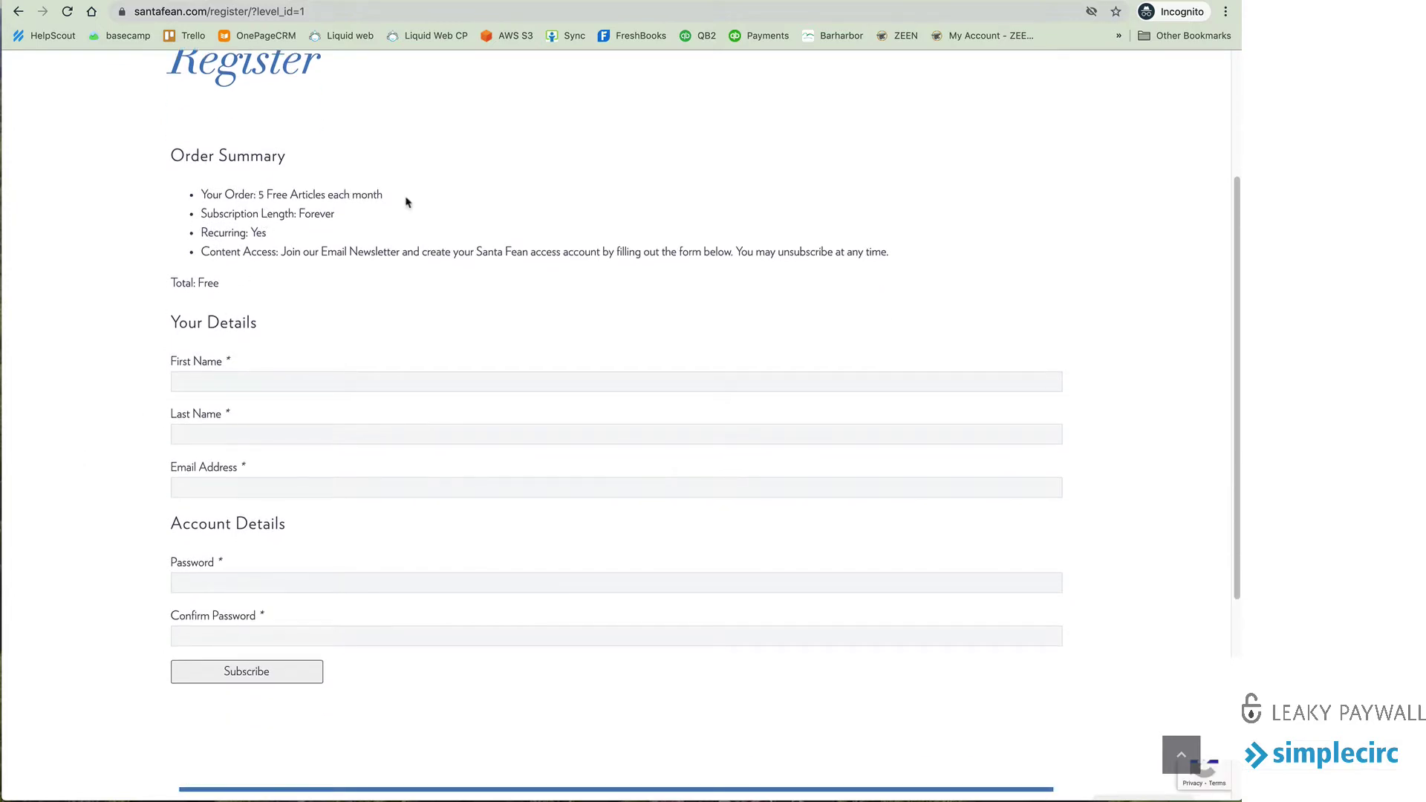
drag(408, 202, 255, 195)
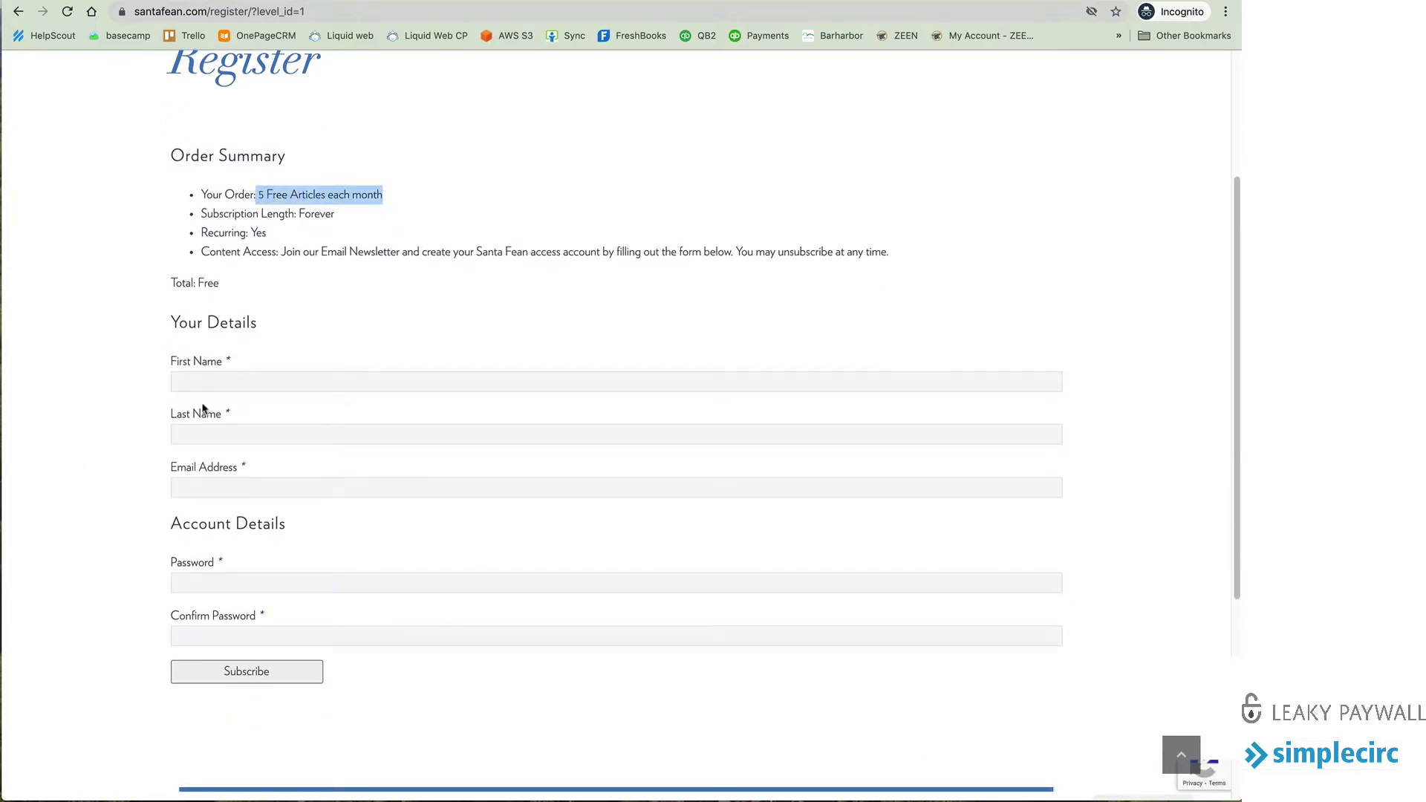
click(210, 379)
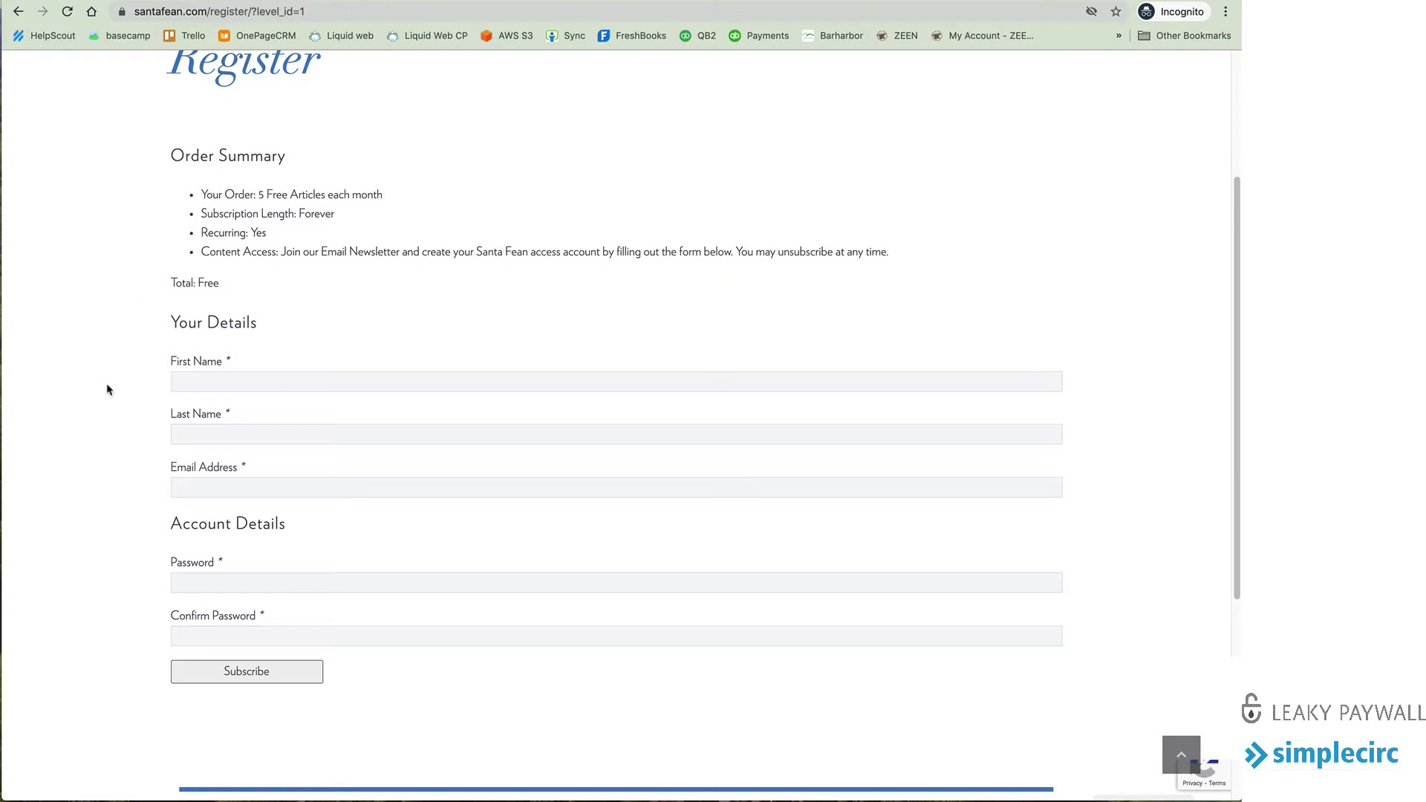
scroll(115, 372, up, 3)
click(18, 12)
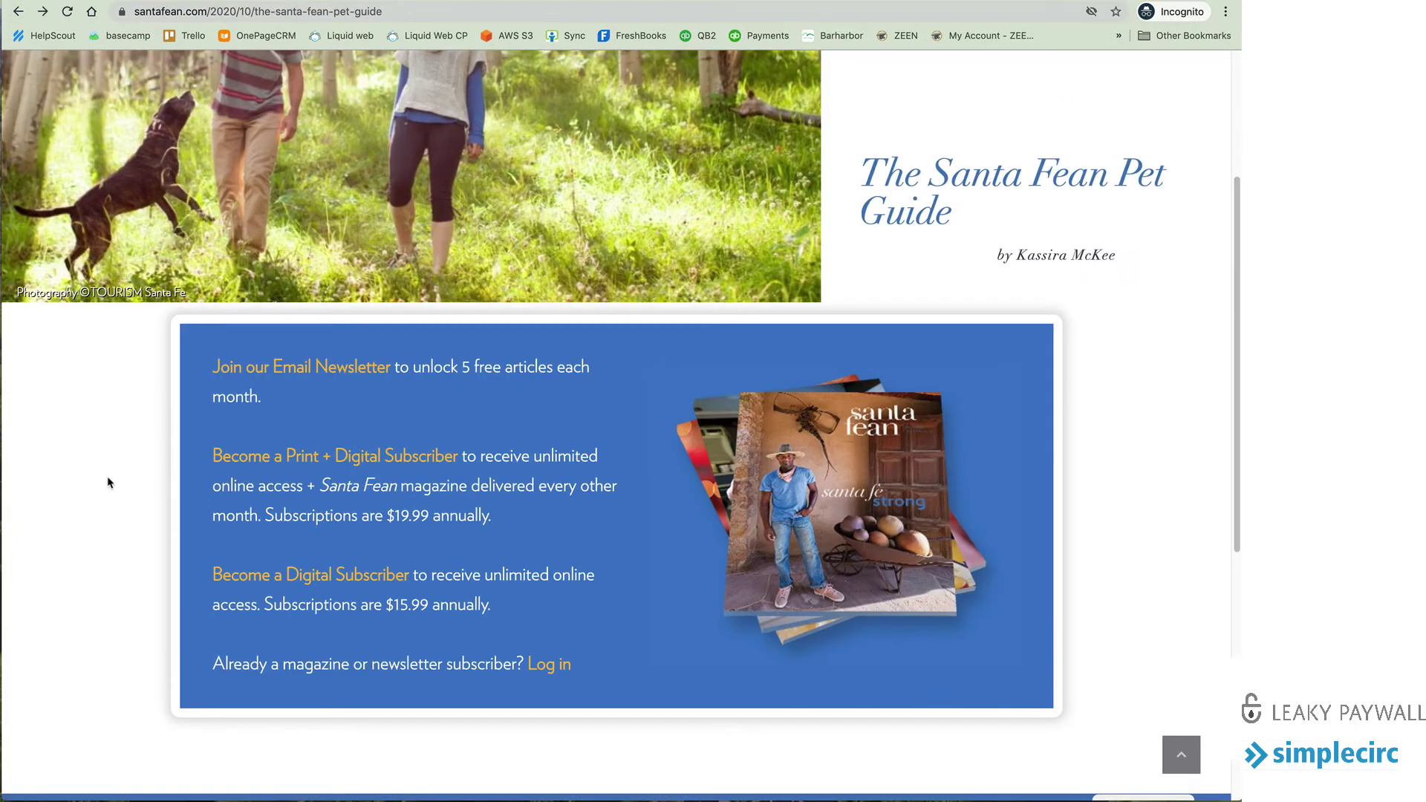
click(310, 580)
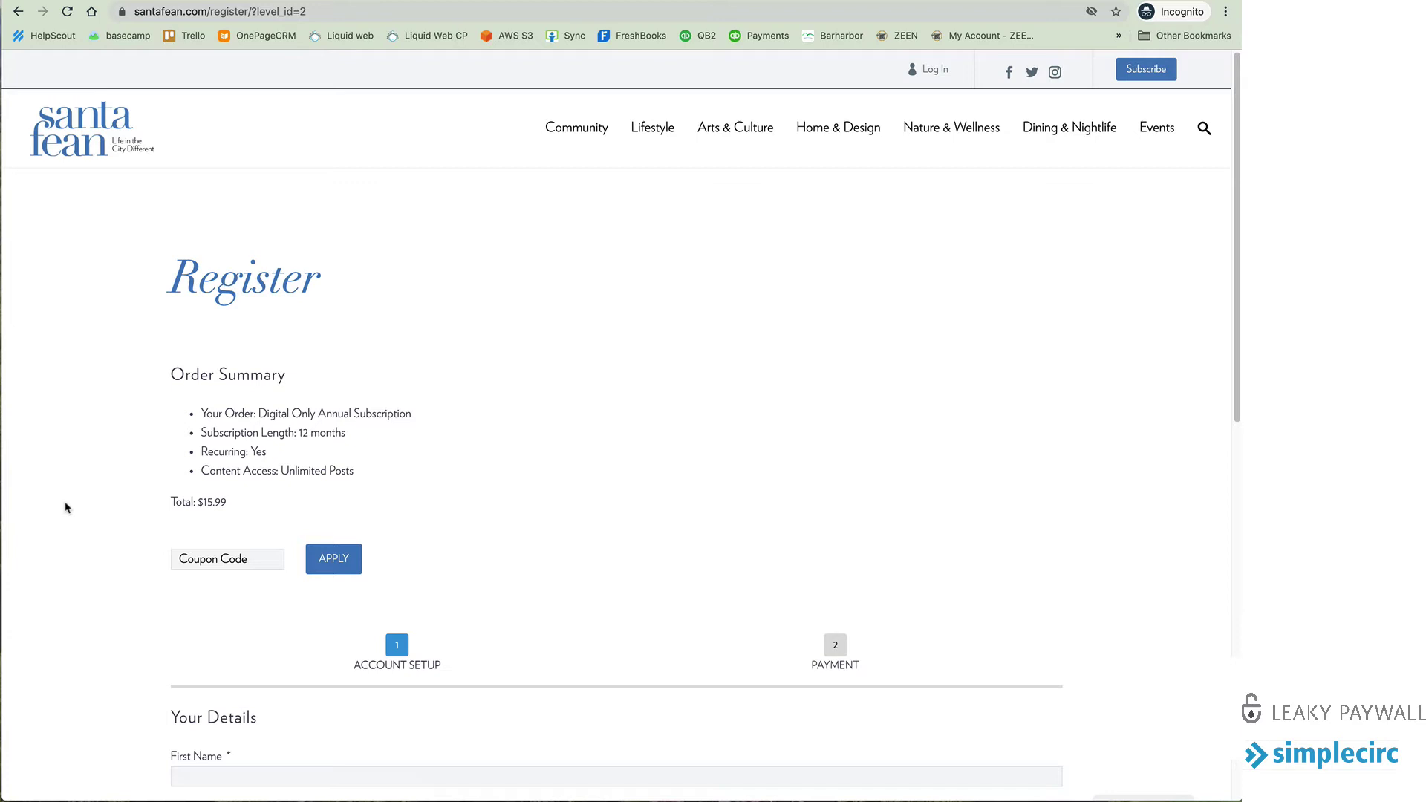
scroll(66, 508, down, 5)
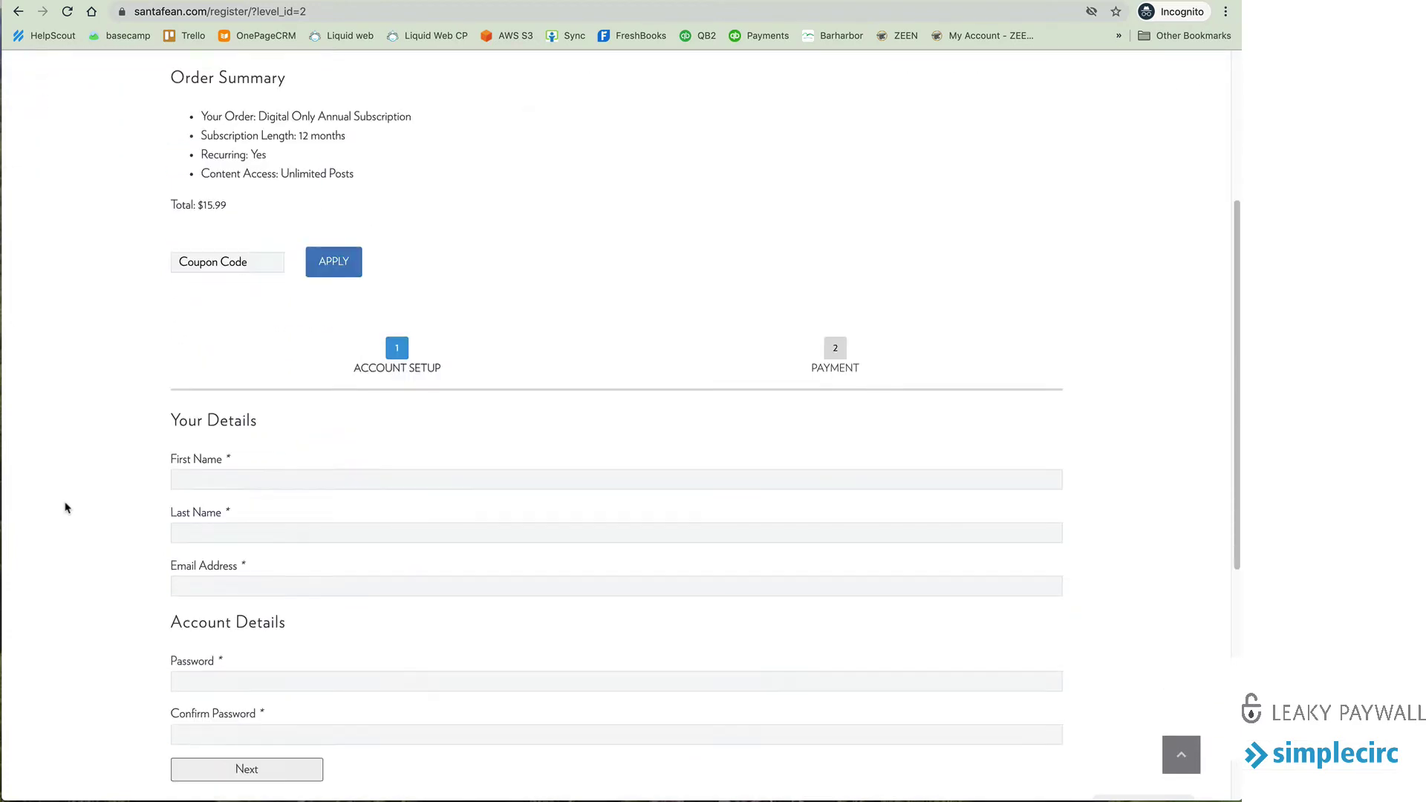
scroll(66, 508, down, 1)
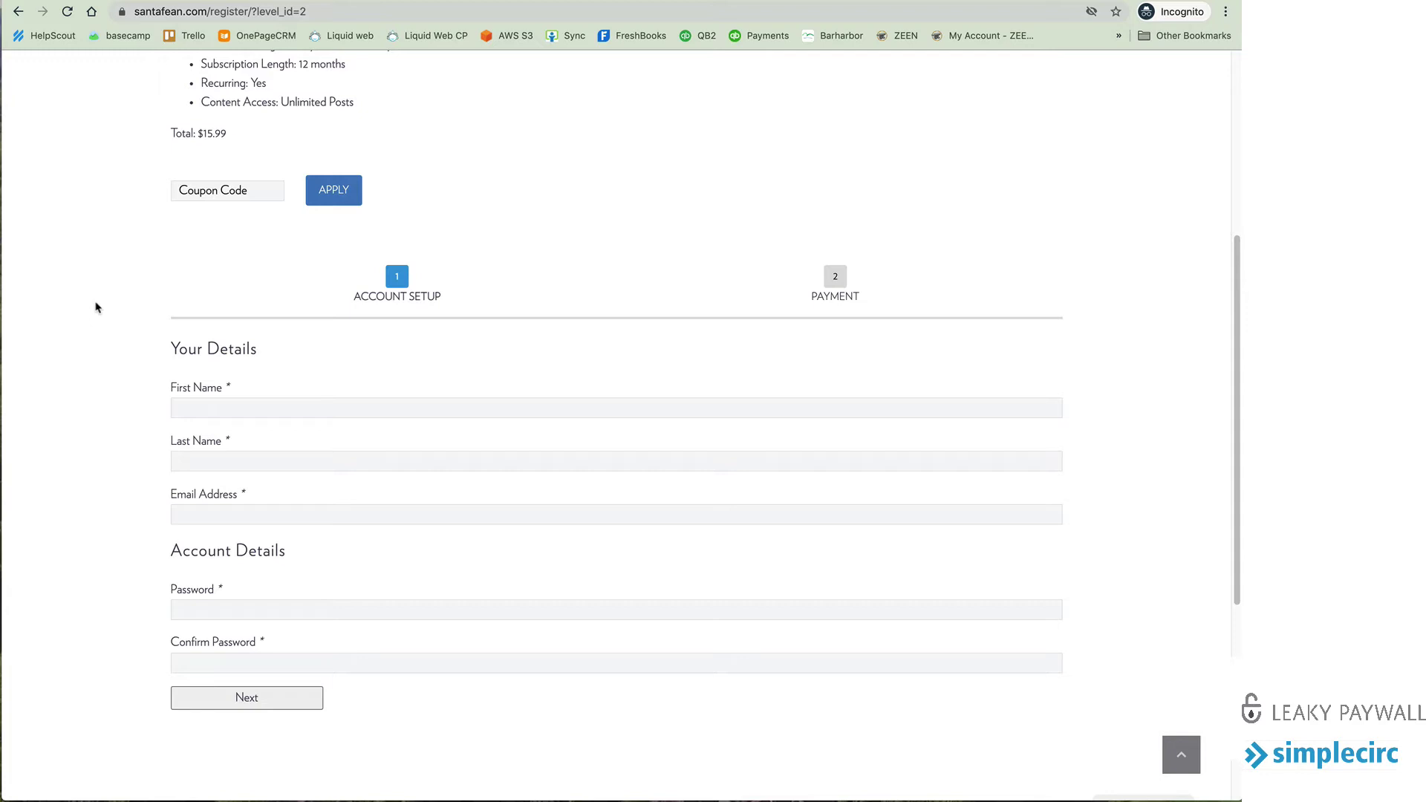
click(193, 458)
scroll(124, 381, up, 4)
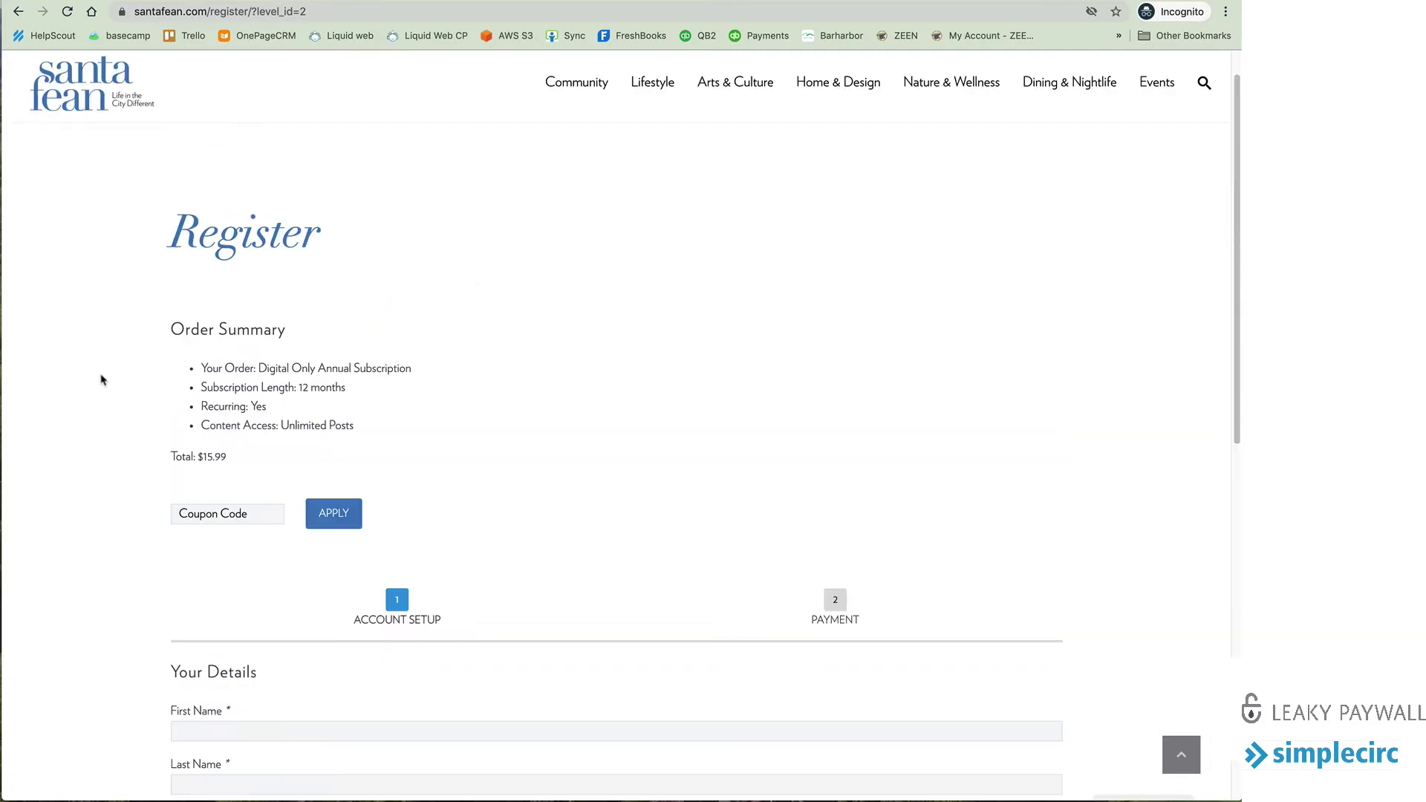
key(super+bracketleft)
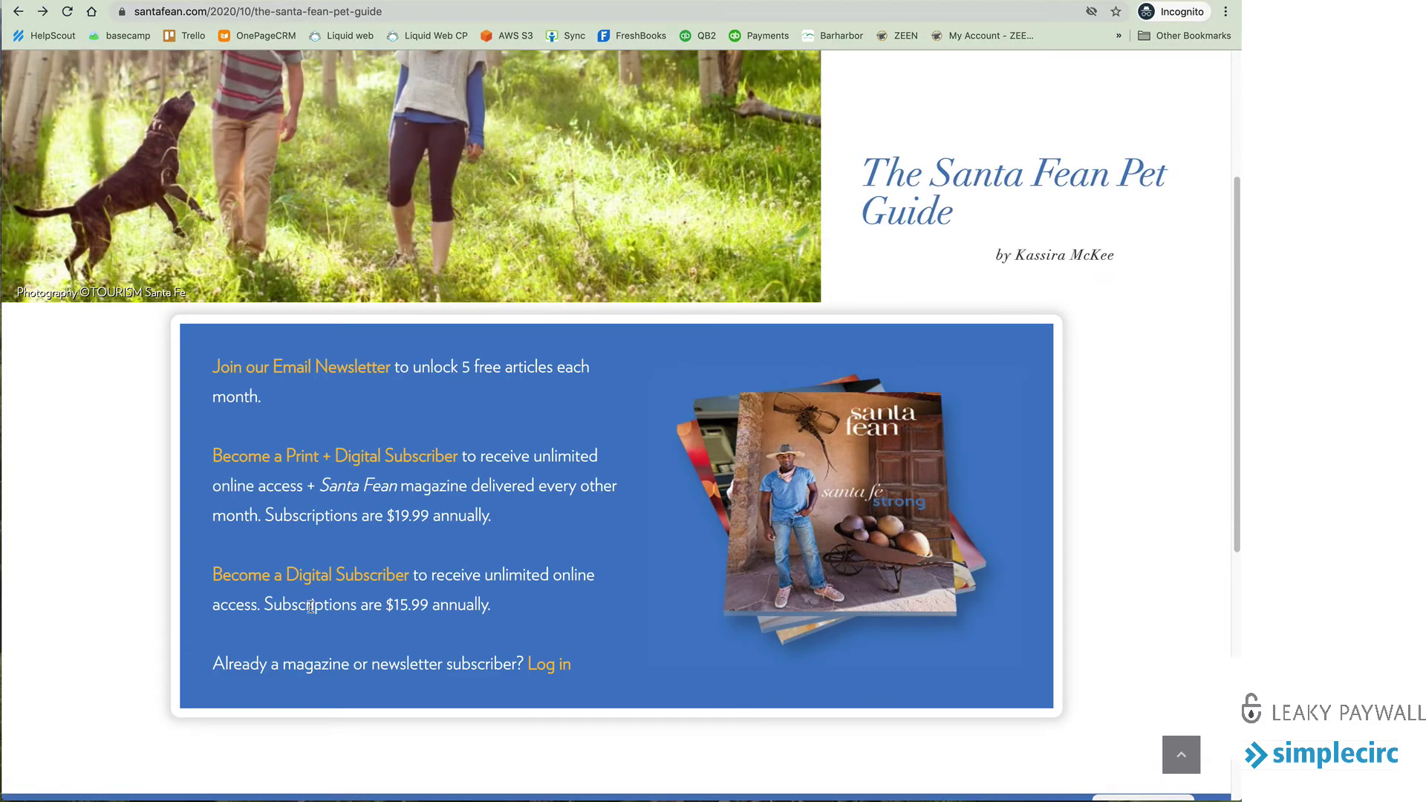
click(348, 462)
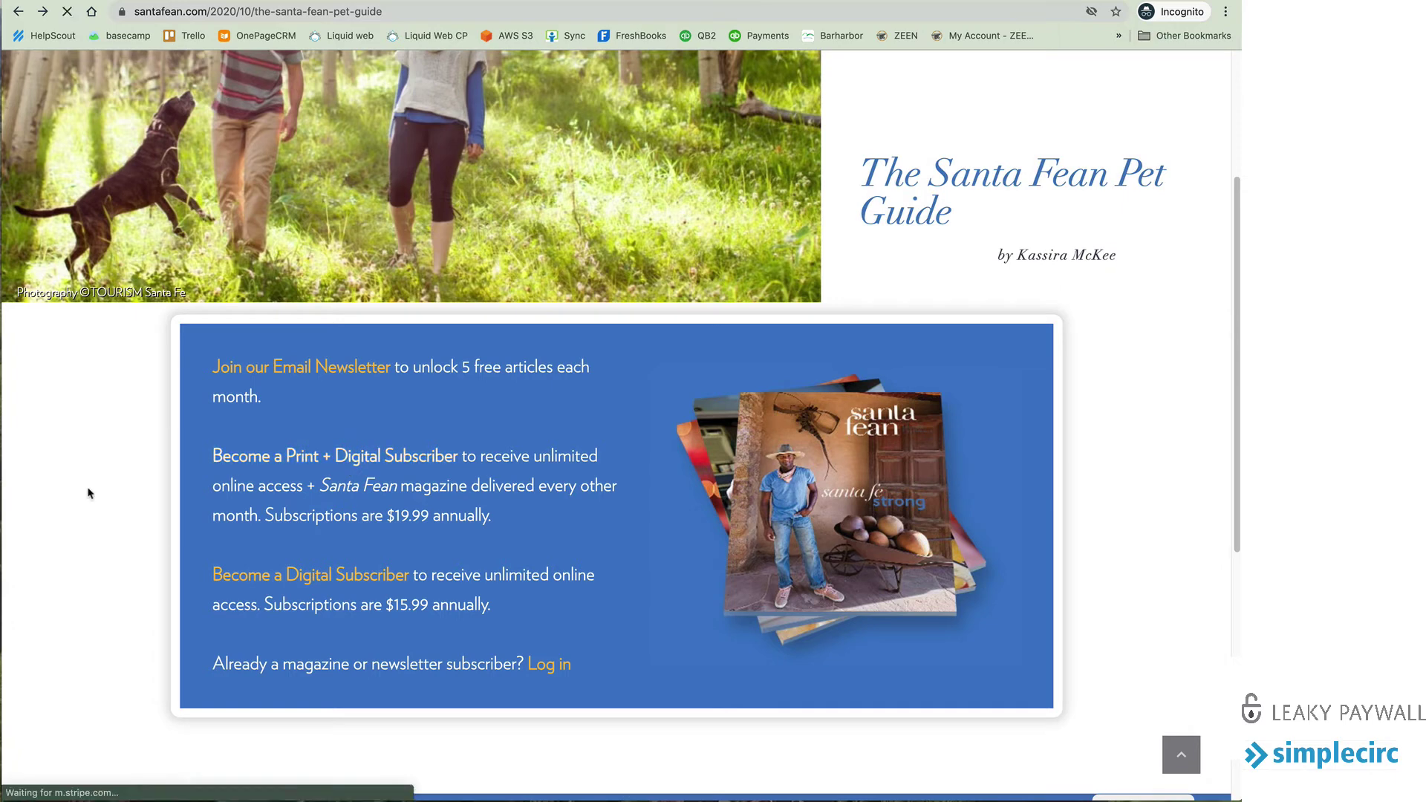
scroll(119, 483, down, 1)
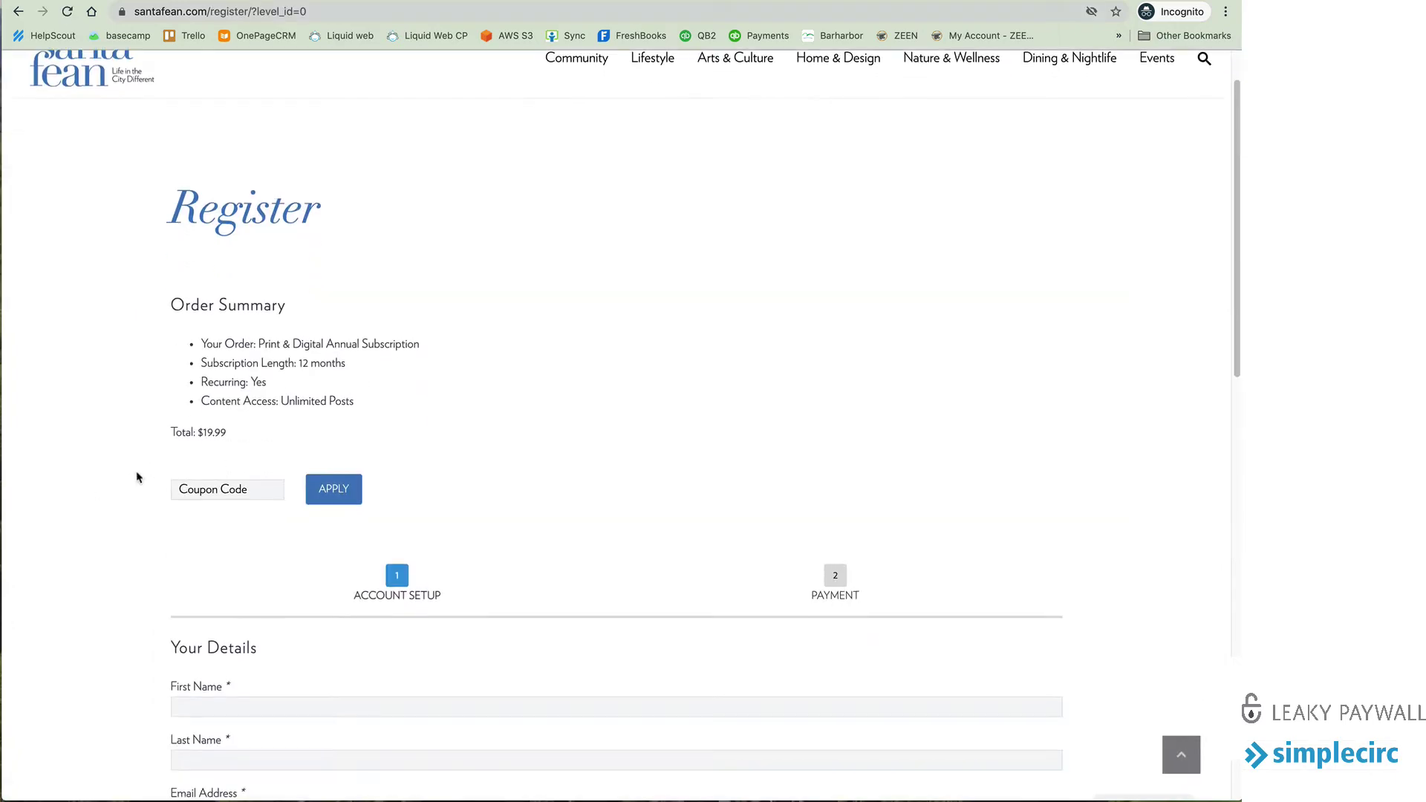
scroll(137, 477, down, 5)
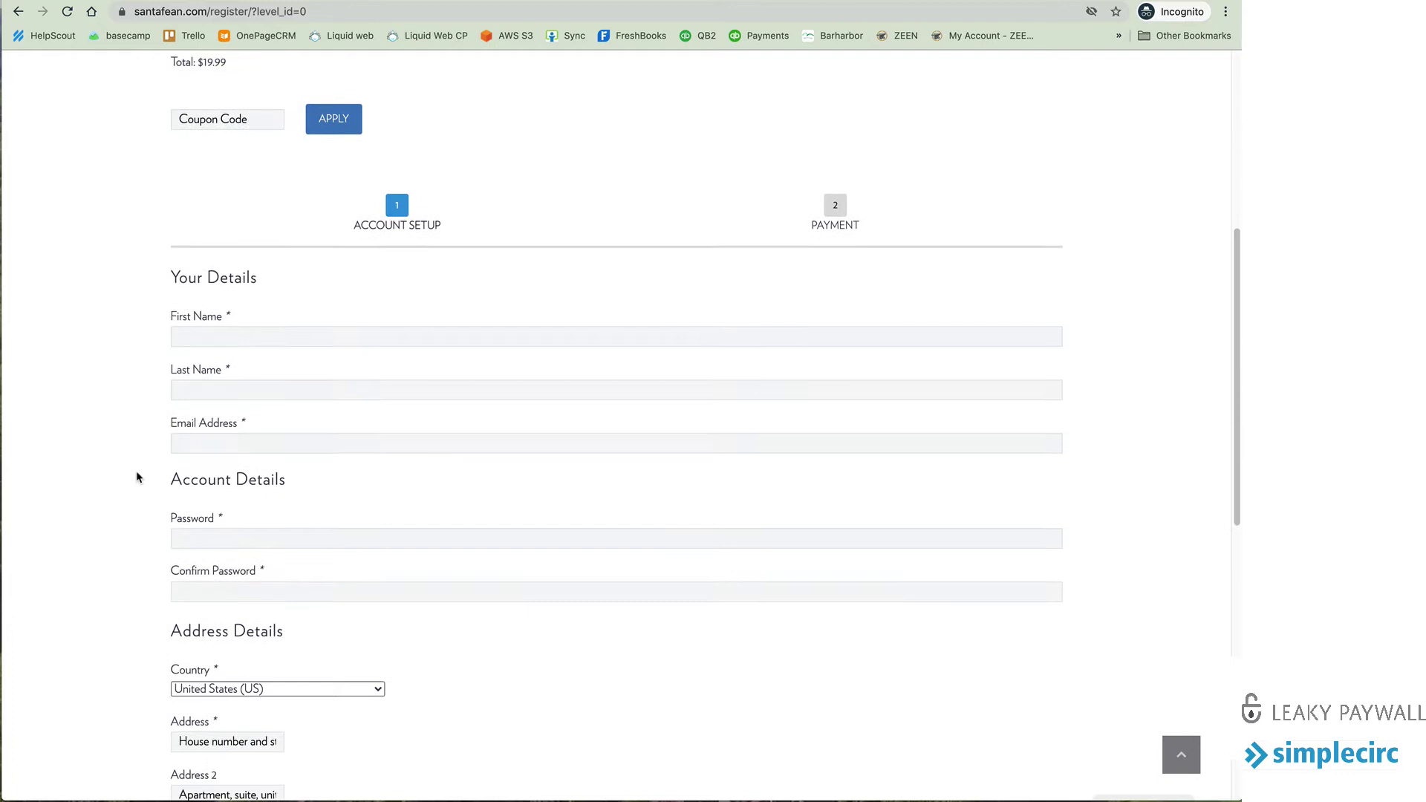
scroll(136, 477, down, 2)
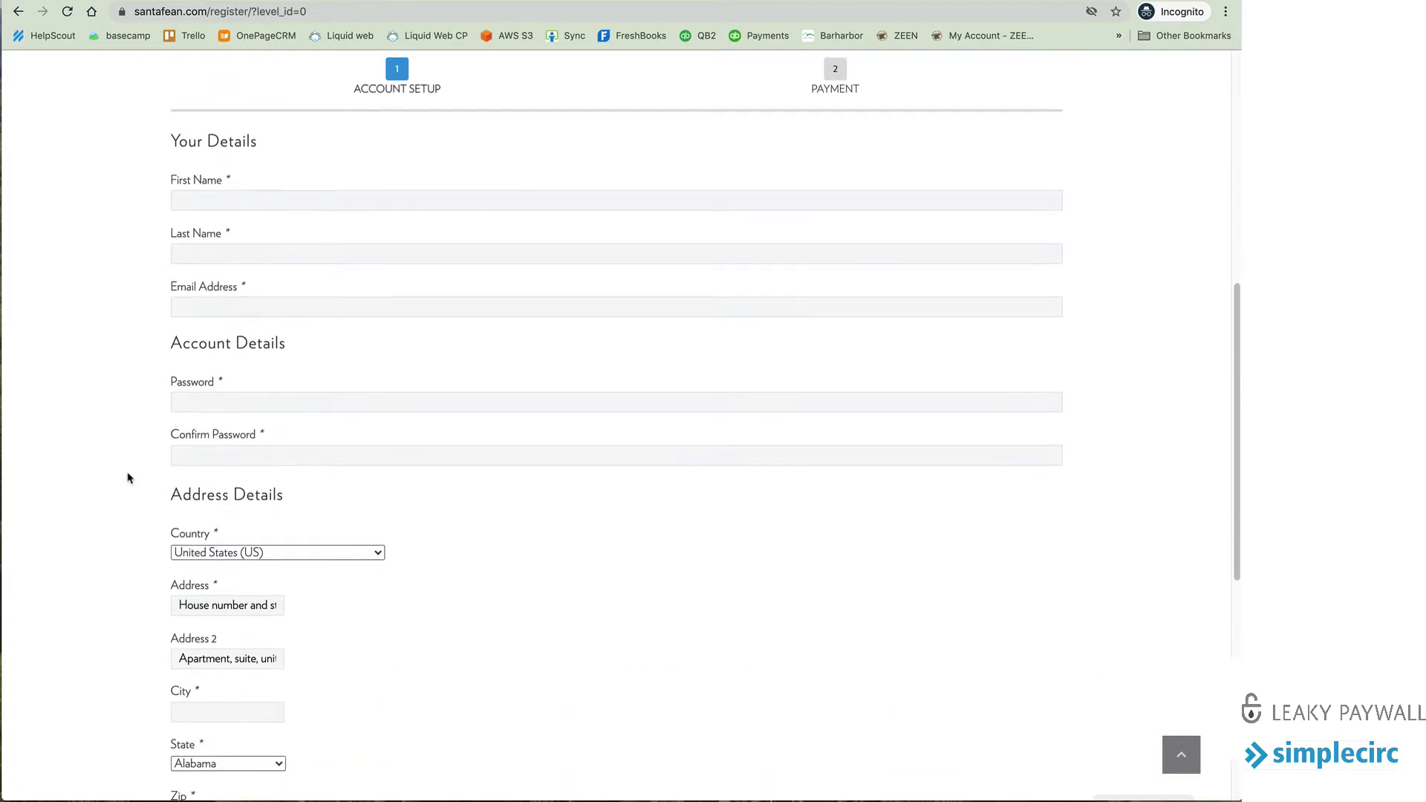
scroll(128, 478, down, 2)
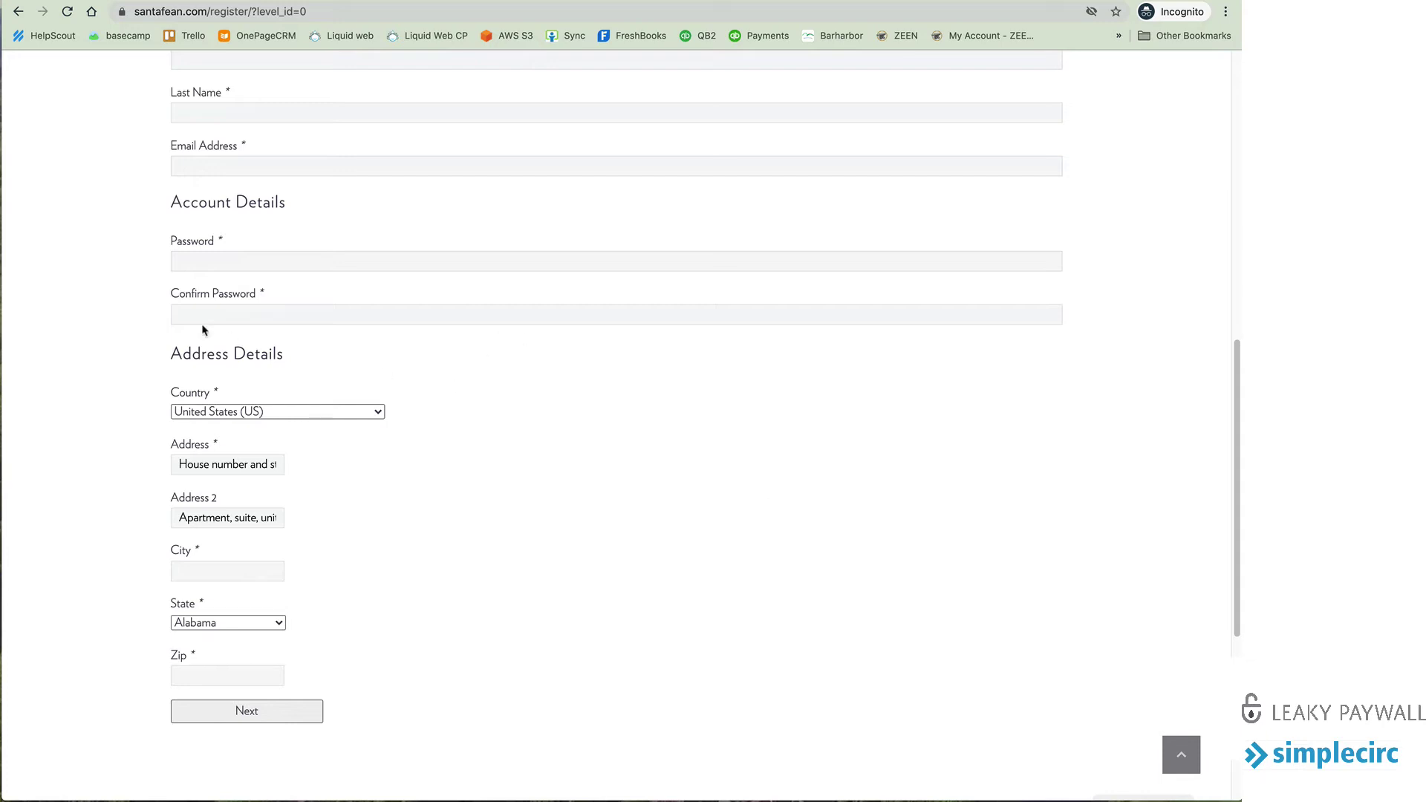
scroll(110, 357, up, 4)
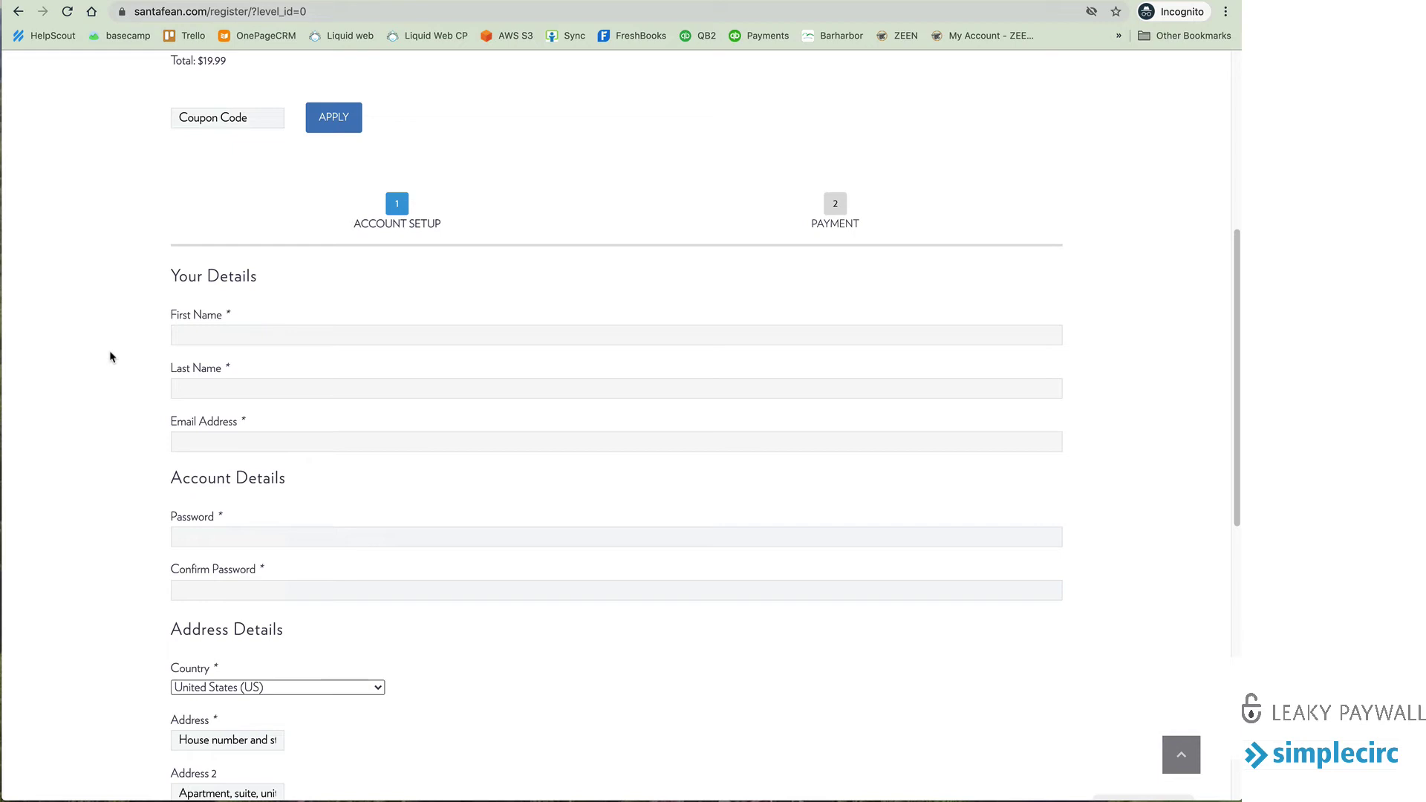
scroll(110, 358, up, 6)
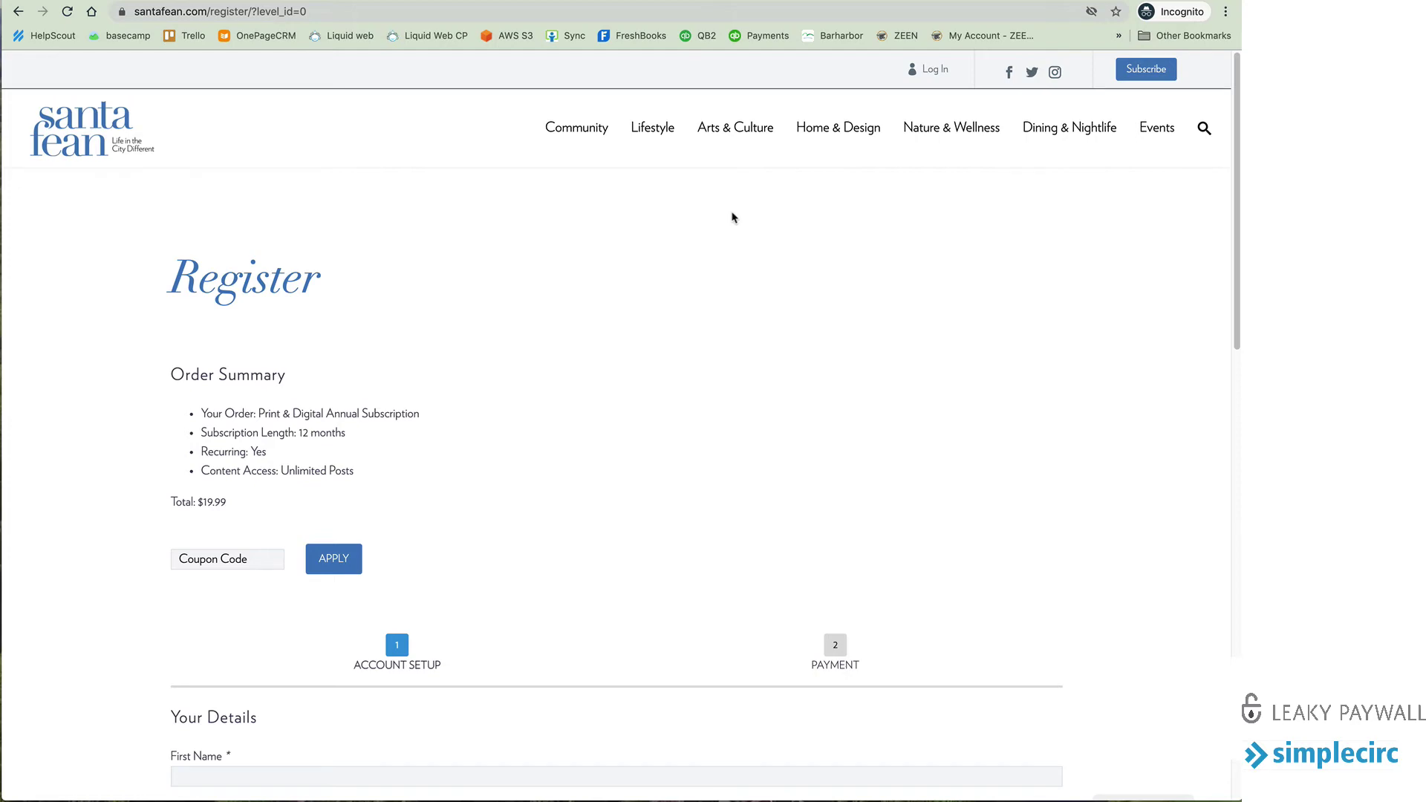
From the home page, go to Subscribe and follow the print-subscriber online access link
click(64, 132)
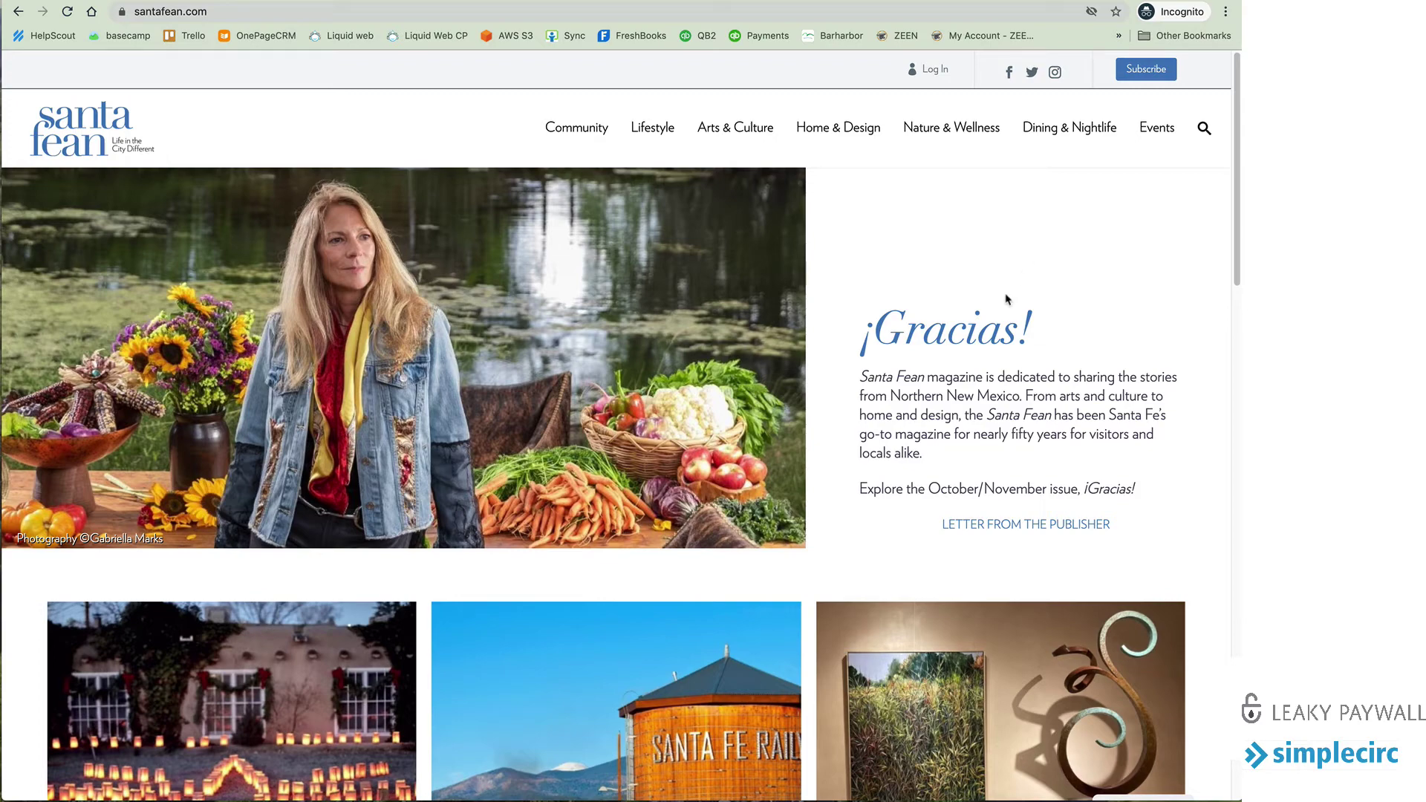
click(1153, 75)
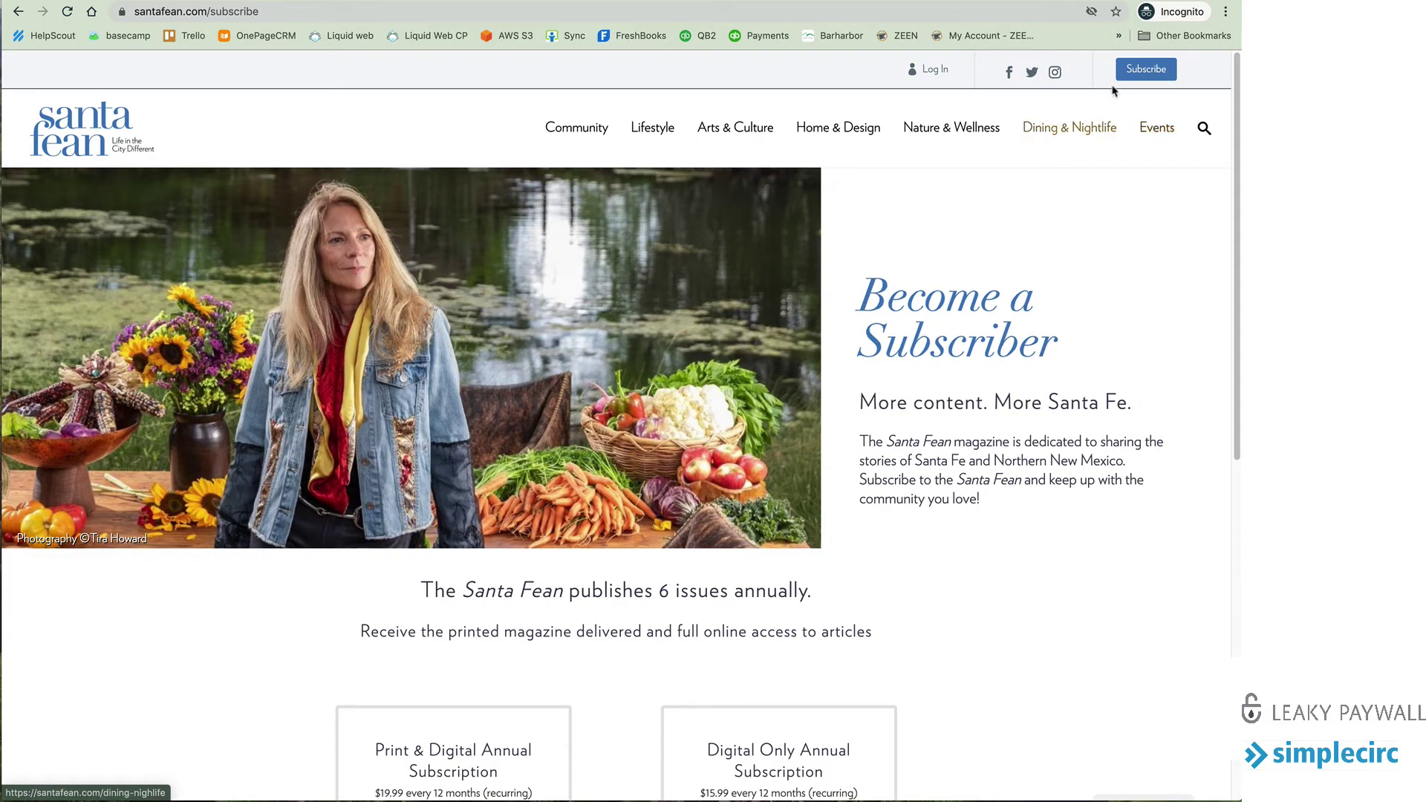
scroll(624, 519, down, 3)
scroll(624, 518, down, 3)
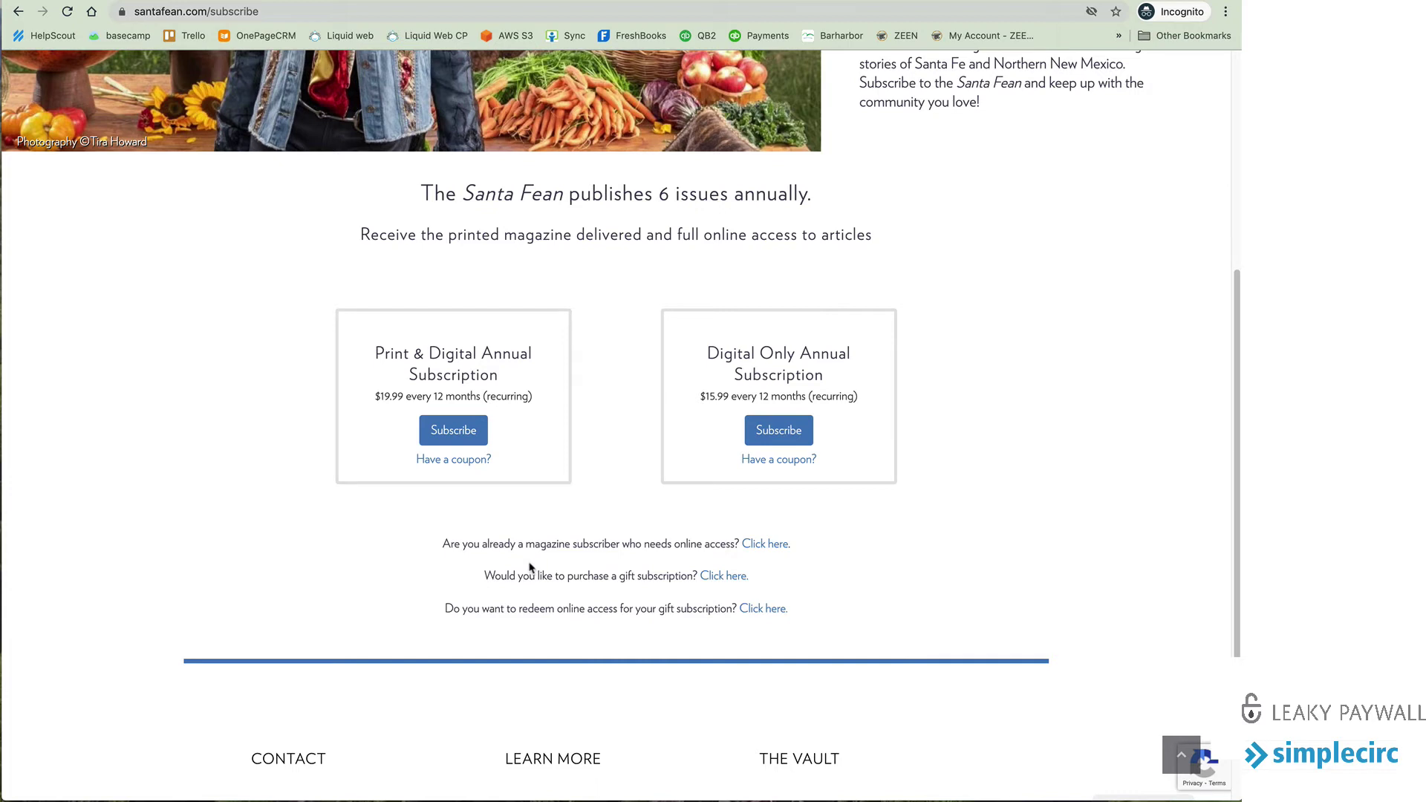
drag(441, 548, 741, 546)
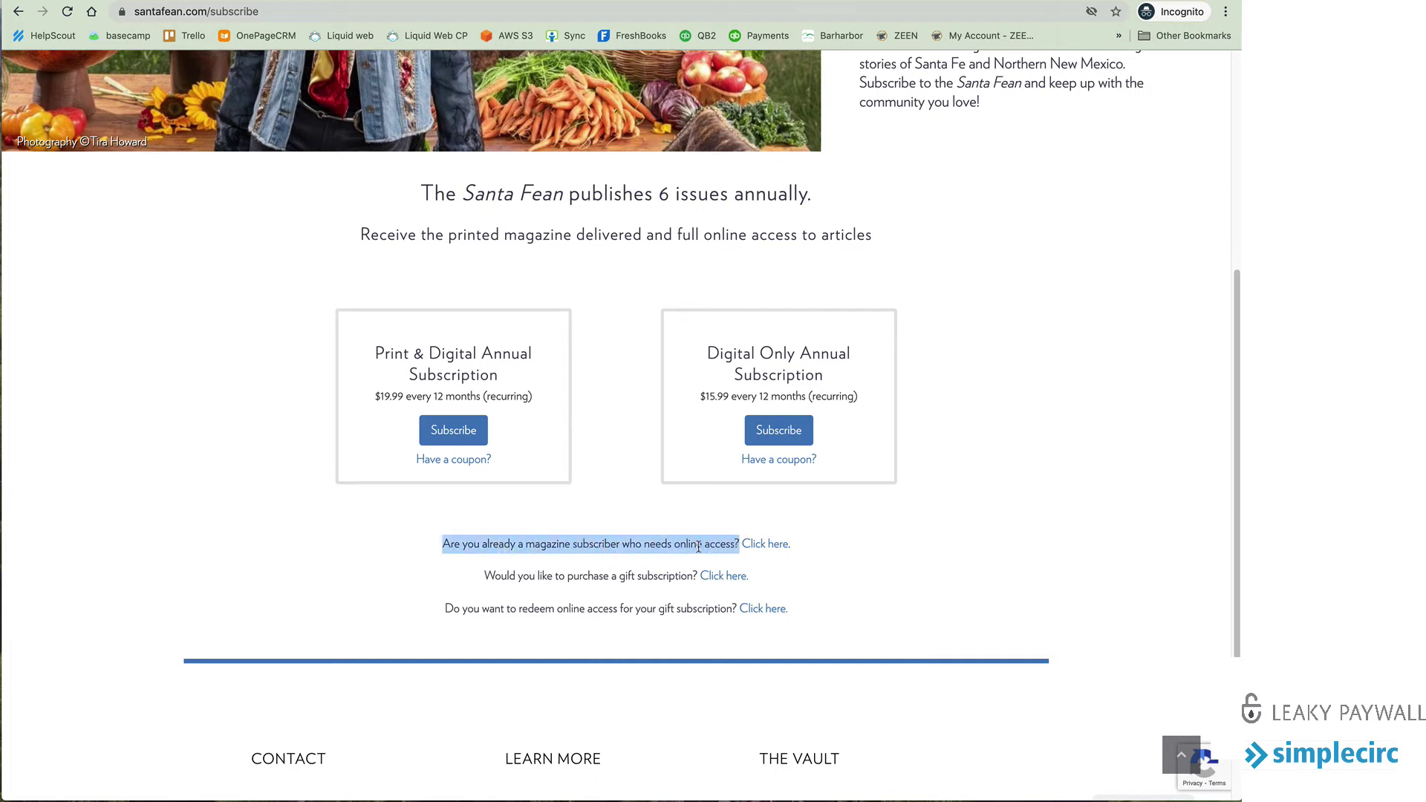
click(778, 573)
Open the Mail Subscribers page and scroll through its Account Lookup form
click(772, 547)
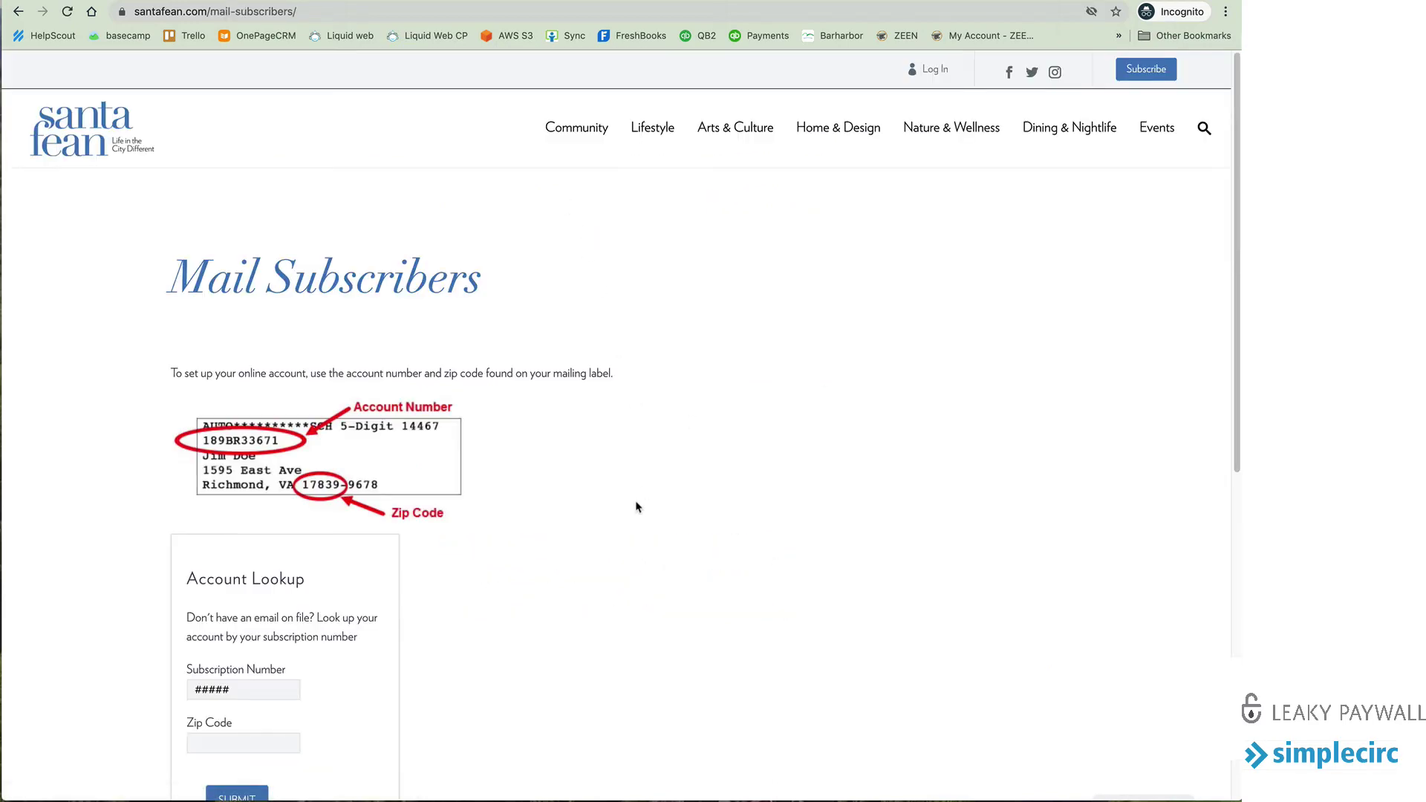
scroll(636, 504, down, 1)
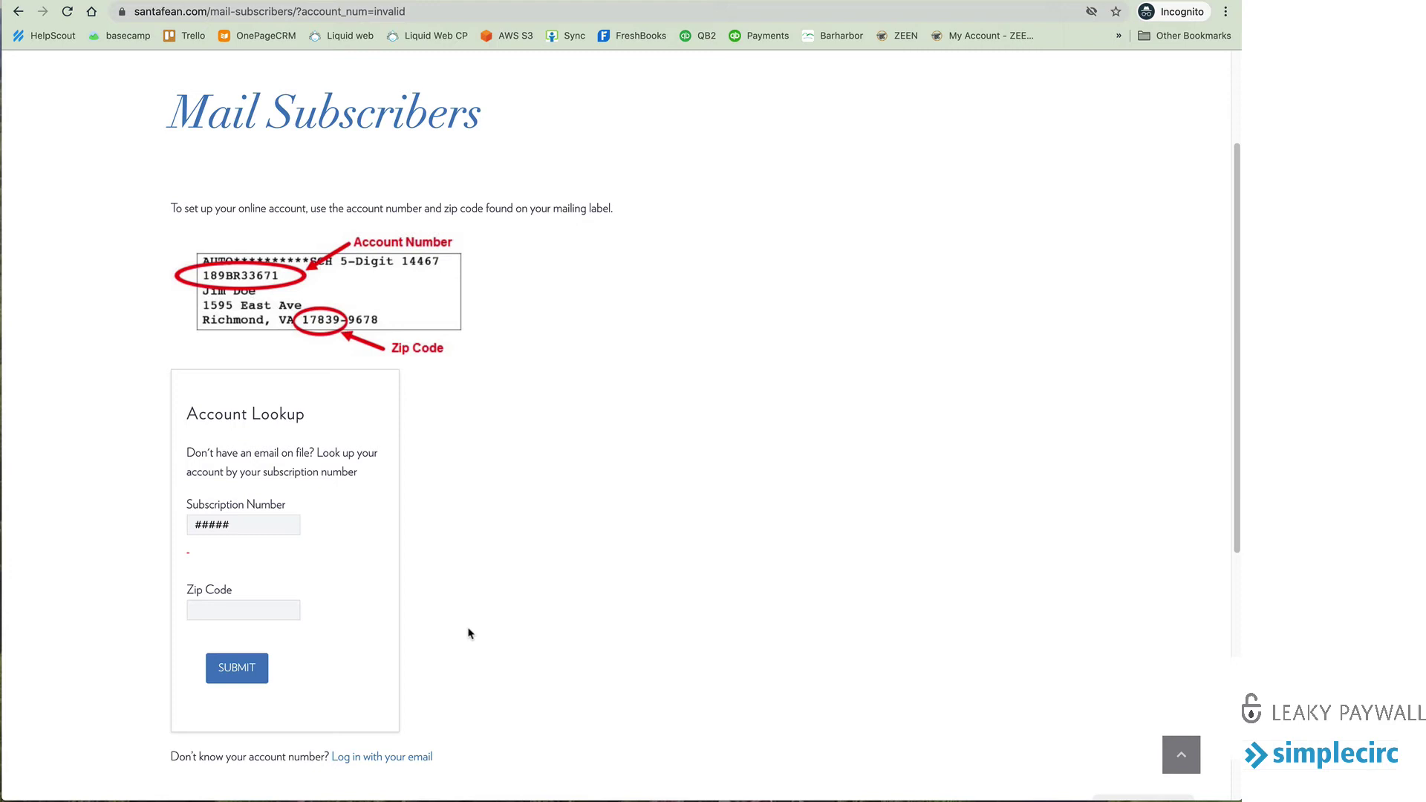
scroll(471, 631, up, 3)
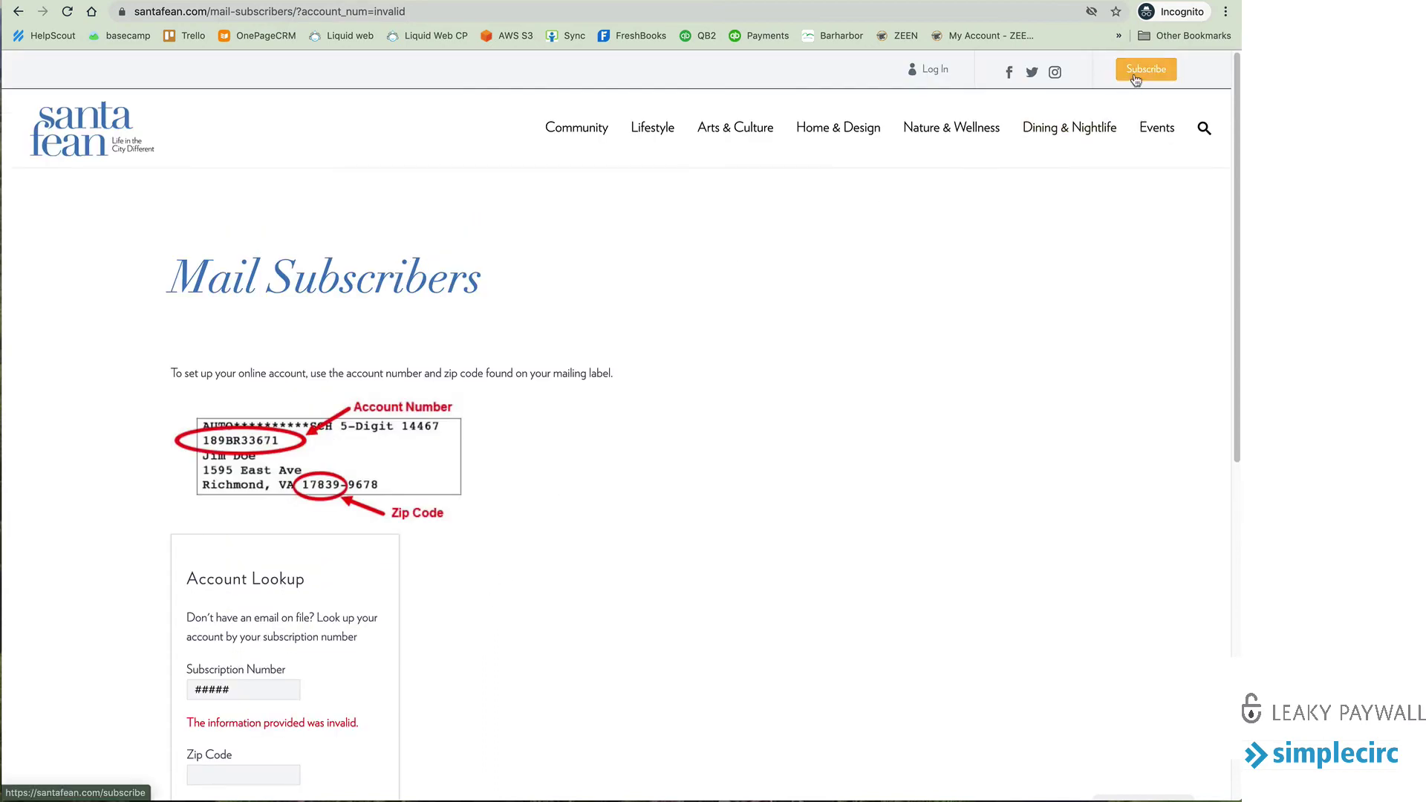
Bring up the Log In popup and click into its Password field
click(934, 69)
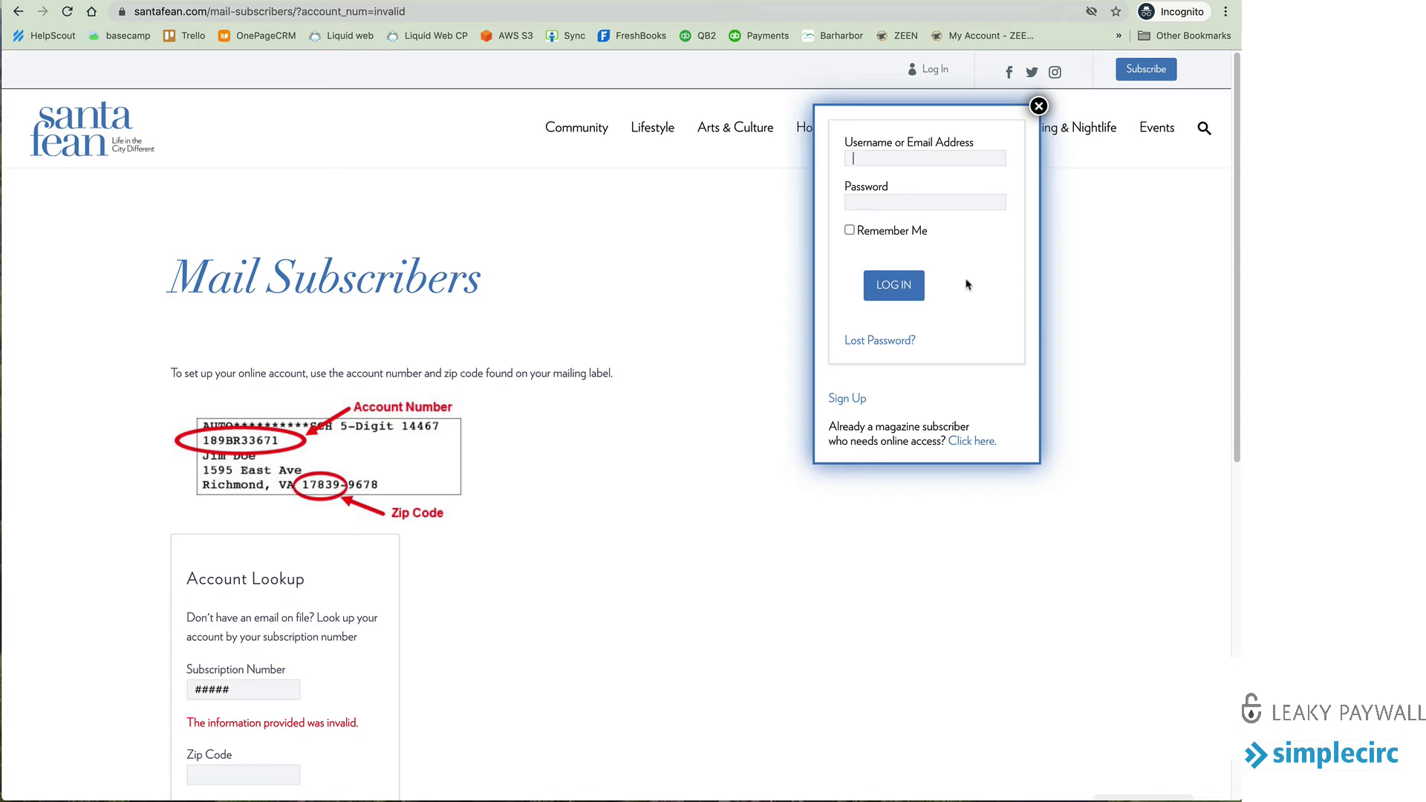
click(870, 201)
Return to the Subscribe page and open the gift subscription form
click(1146, 69)
scroll(928, 500, down, 5)
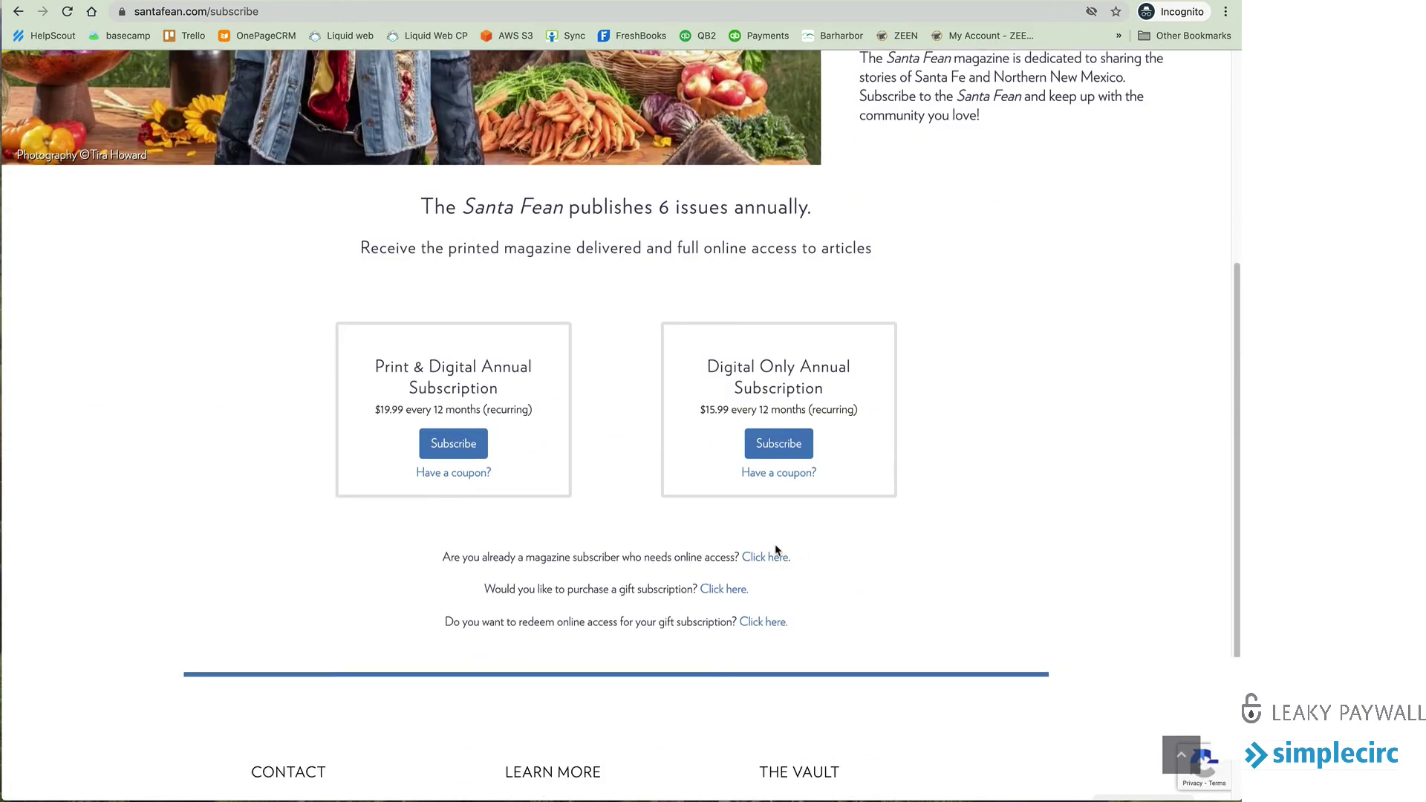
click(724, 591)
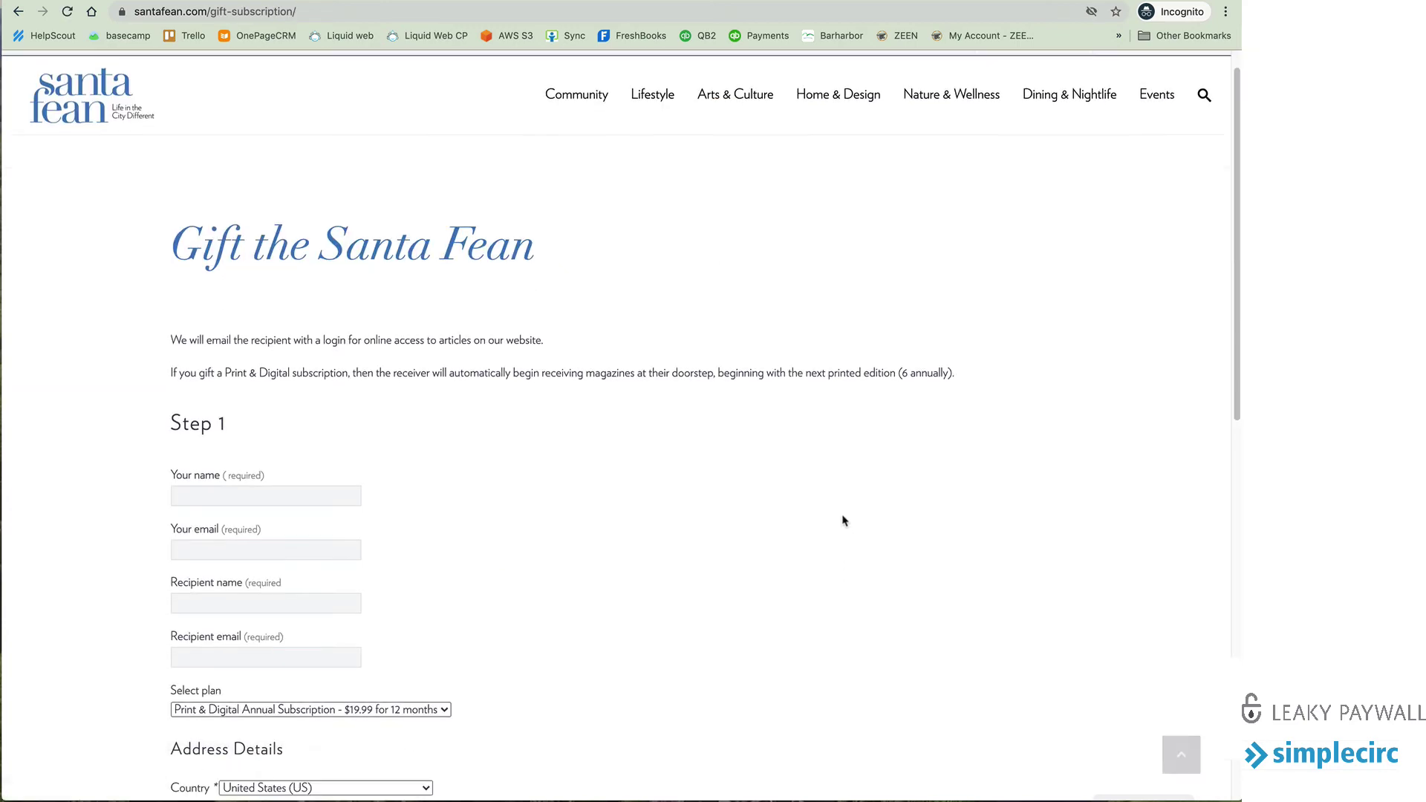
Check the gift plan options, keep Print & Digital Annual at $19.99, and scroll the form
scroll(844, 521, down, 2)
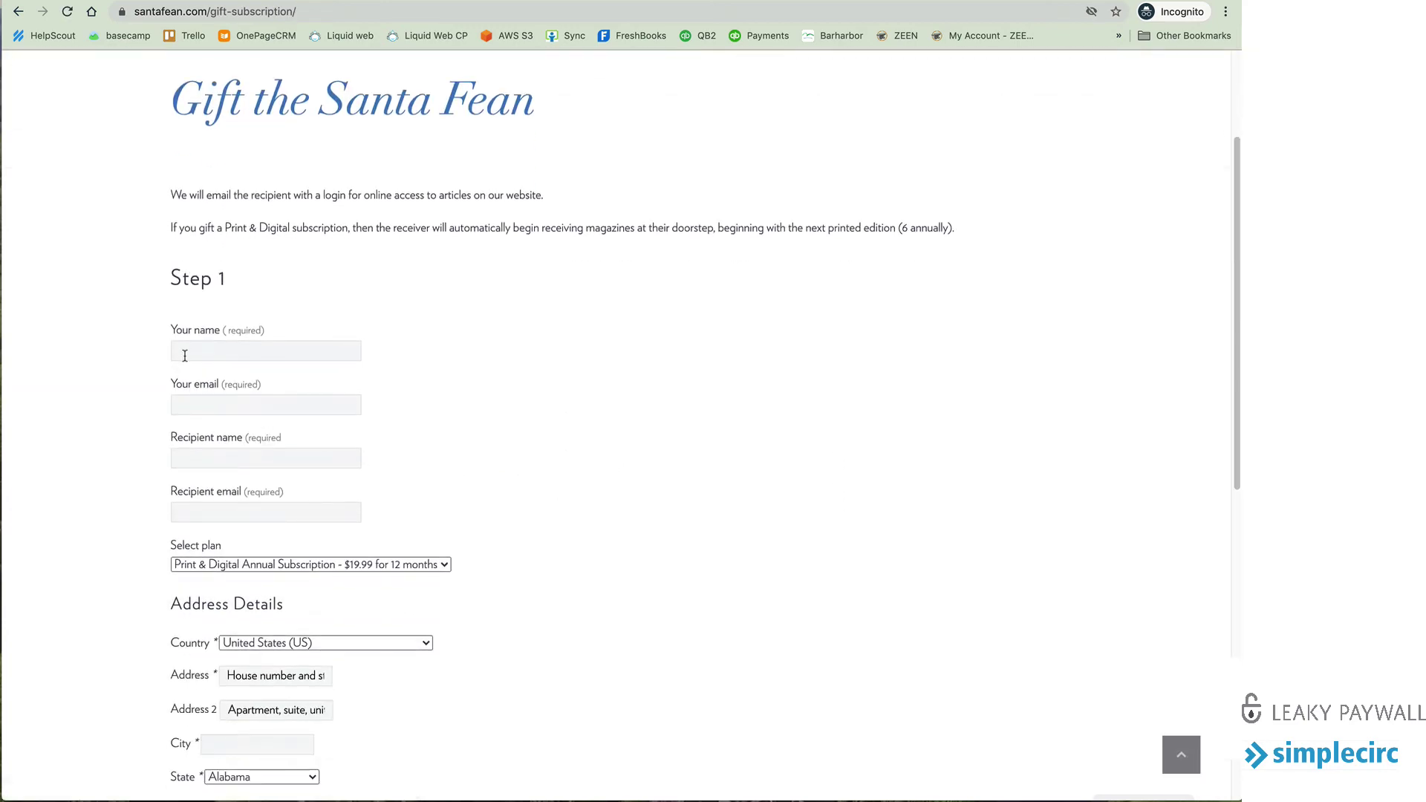
scroll(525, 523, down, 1)
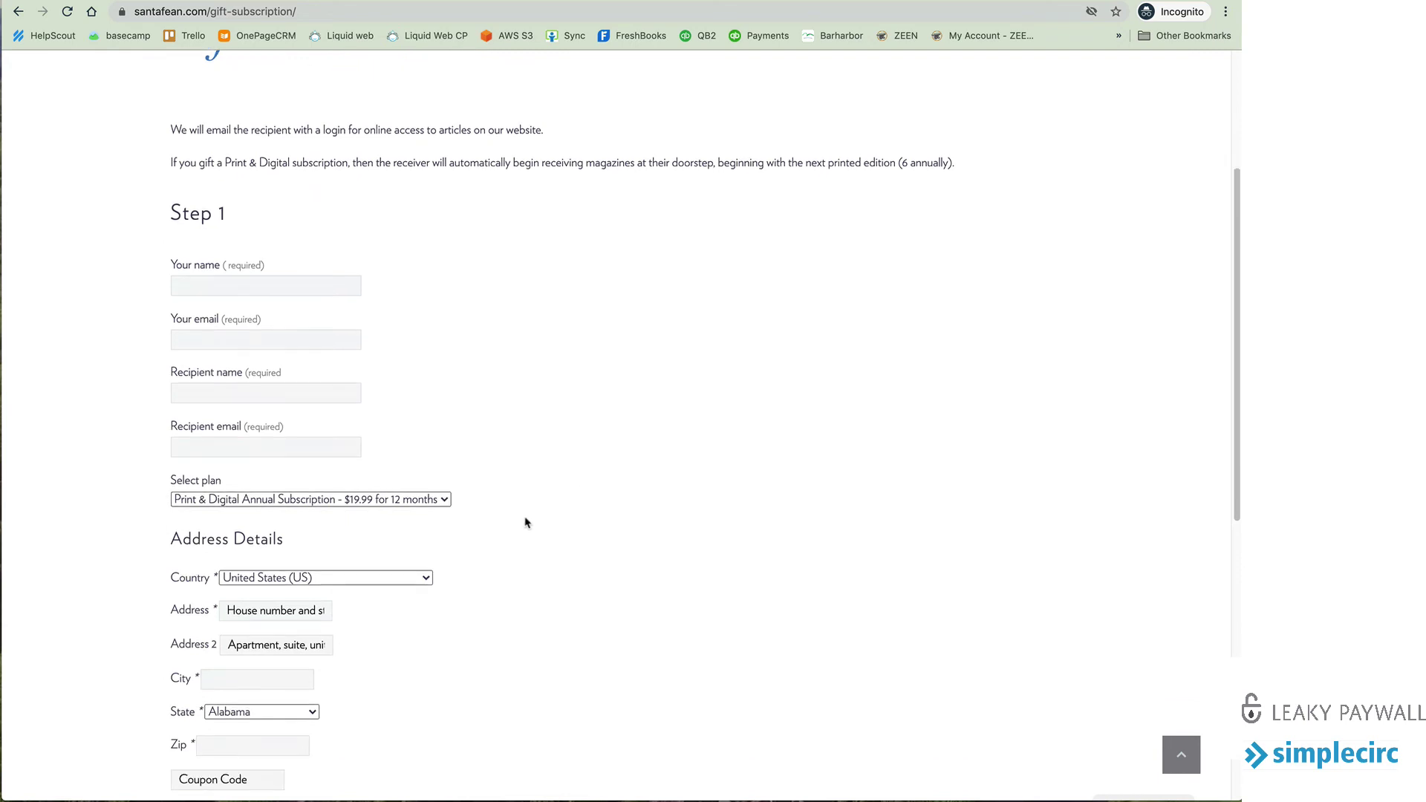
click(385, 505)
click(393, 504)
scroll(675, 478, down, 2)
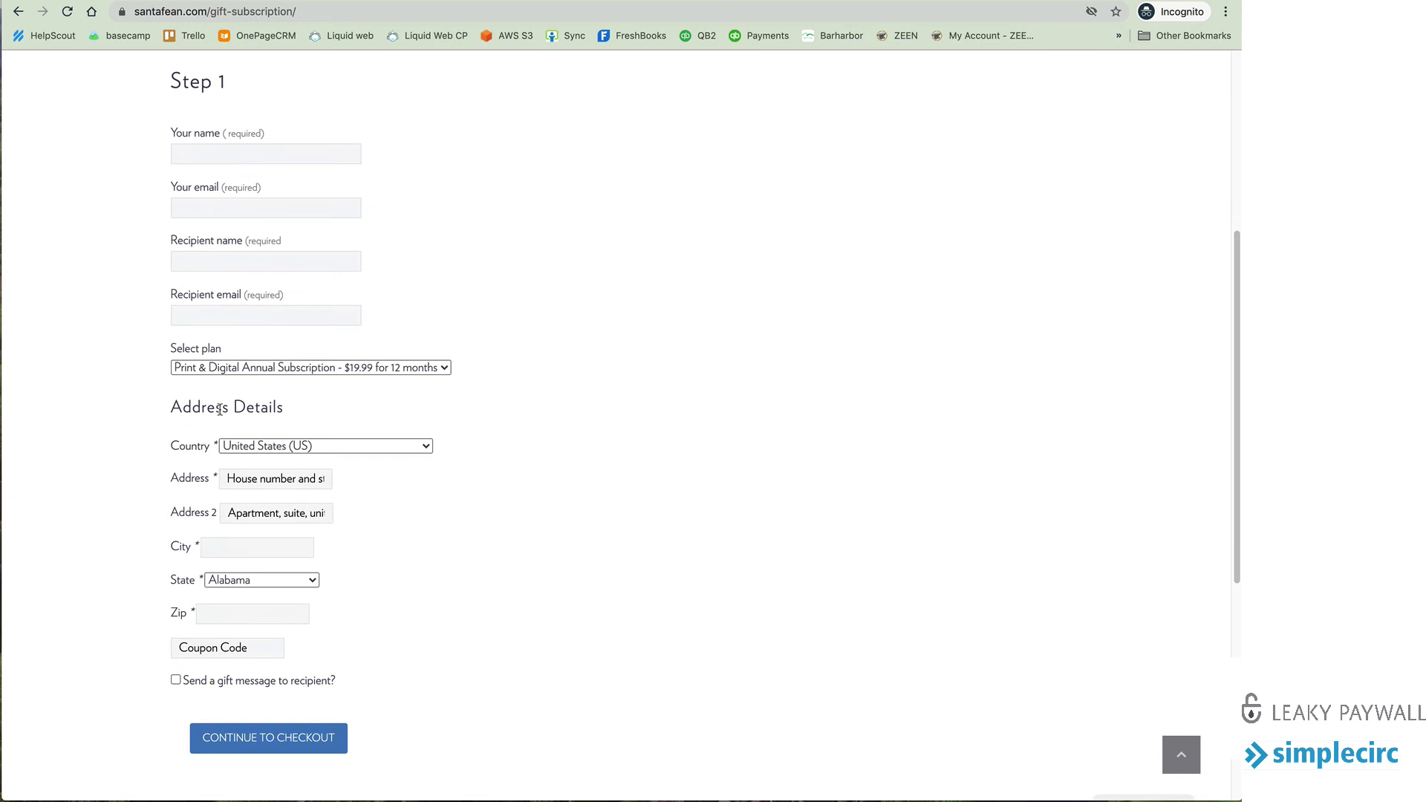
scroll(483, 561, down, 1)
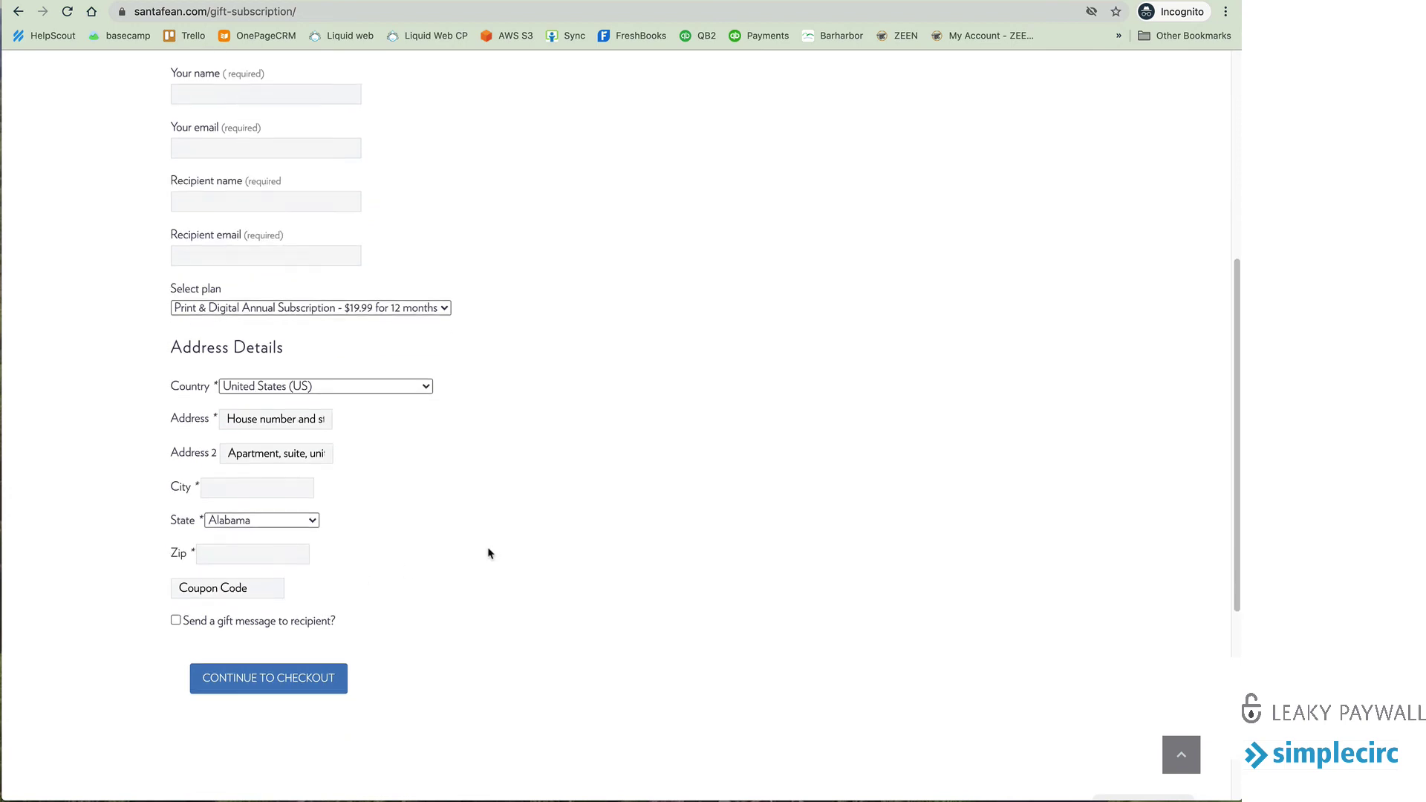
scroll(489, 554, down, 1)
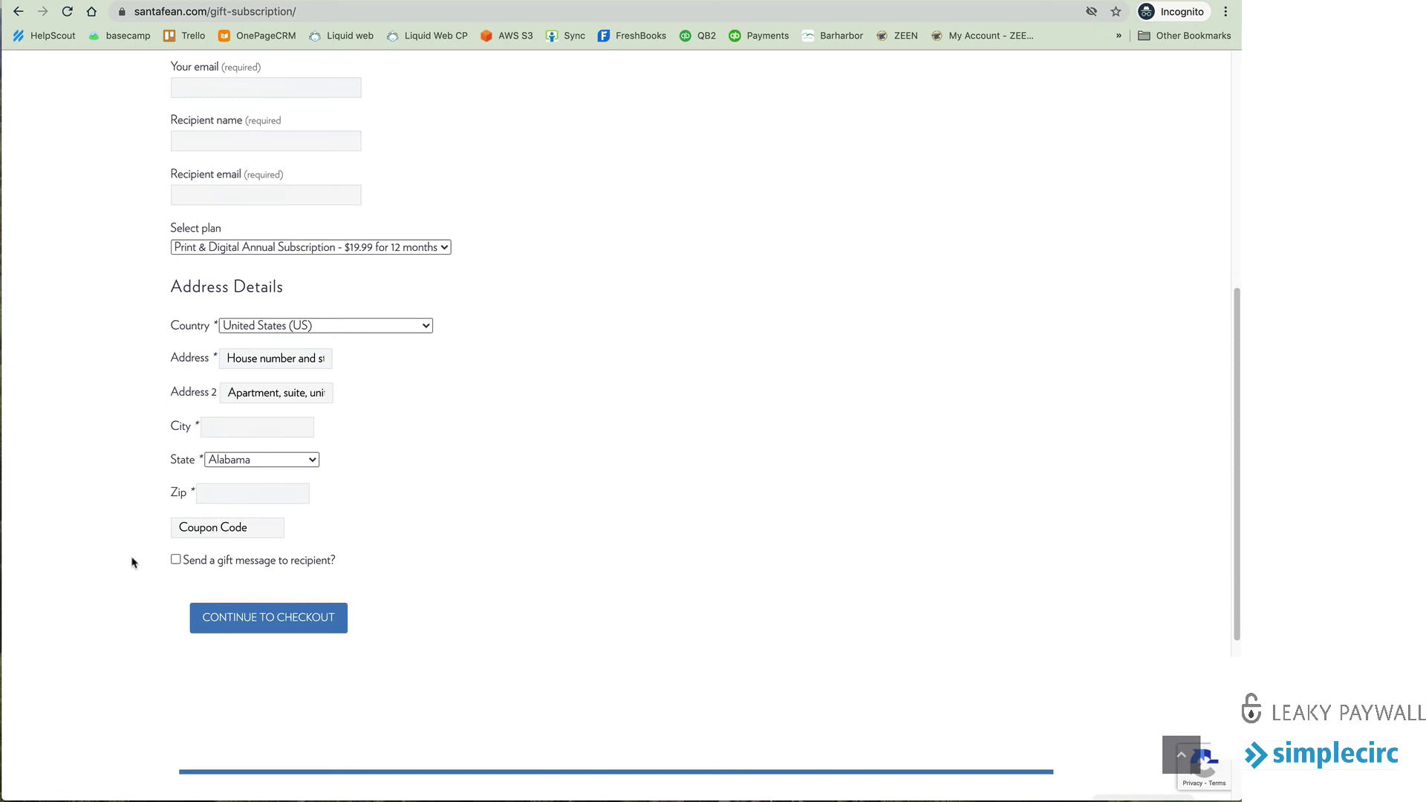
scroll(70, 537, down, 1)
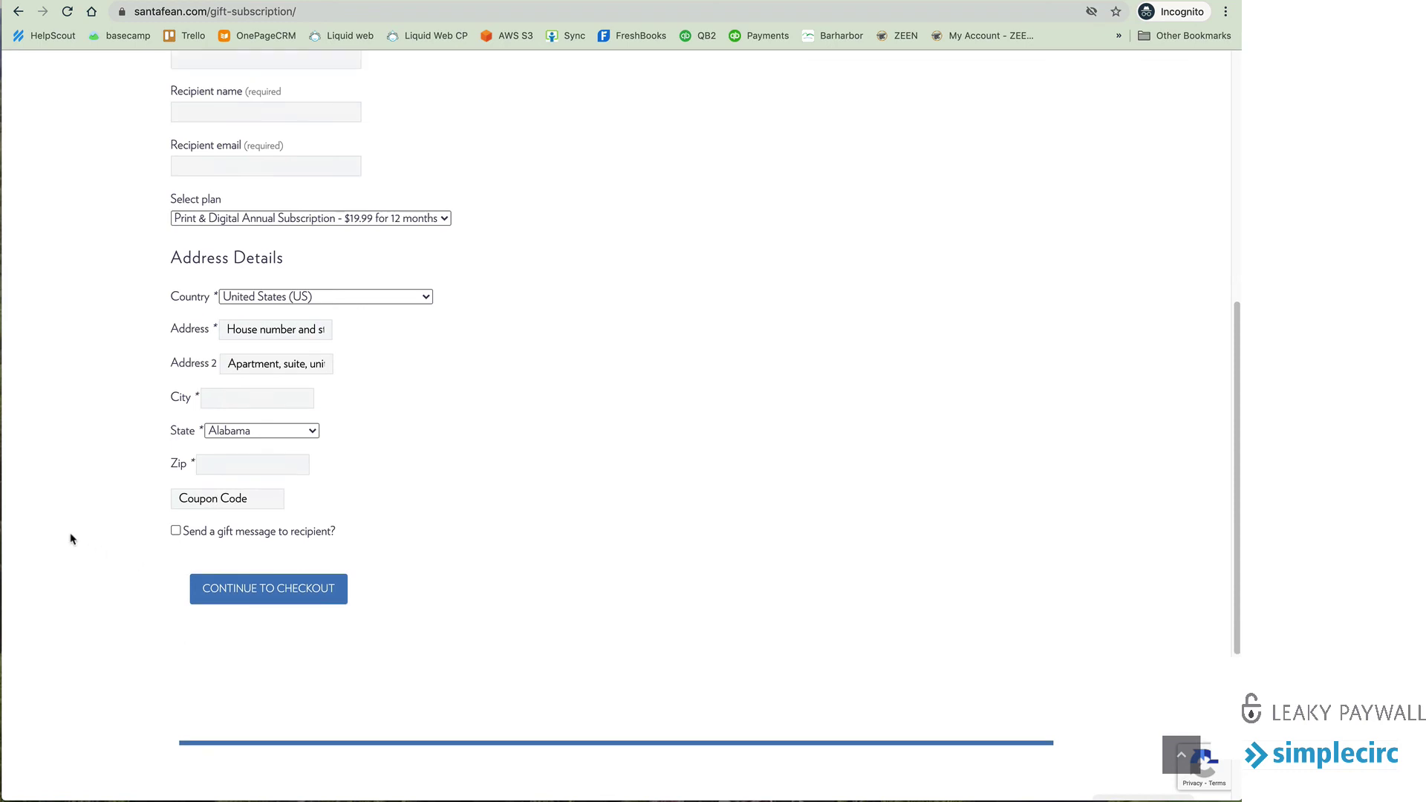
Enable a gift message to the recipient and schedule delivery for December 24, 2020
click(176, 532)
scroll(452, 535, down, 2)
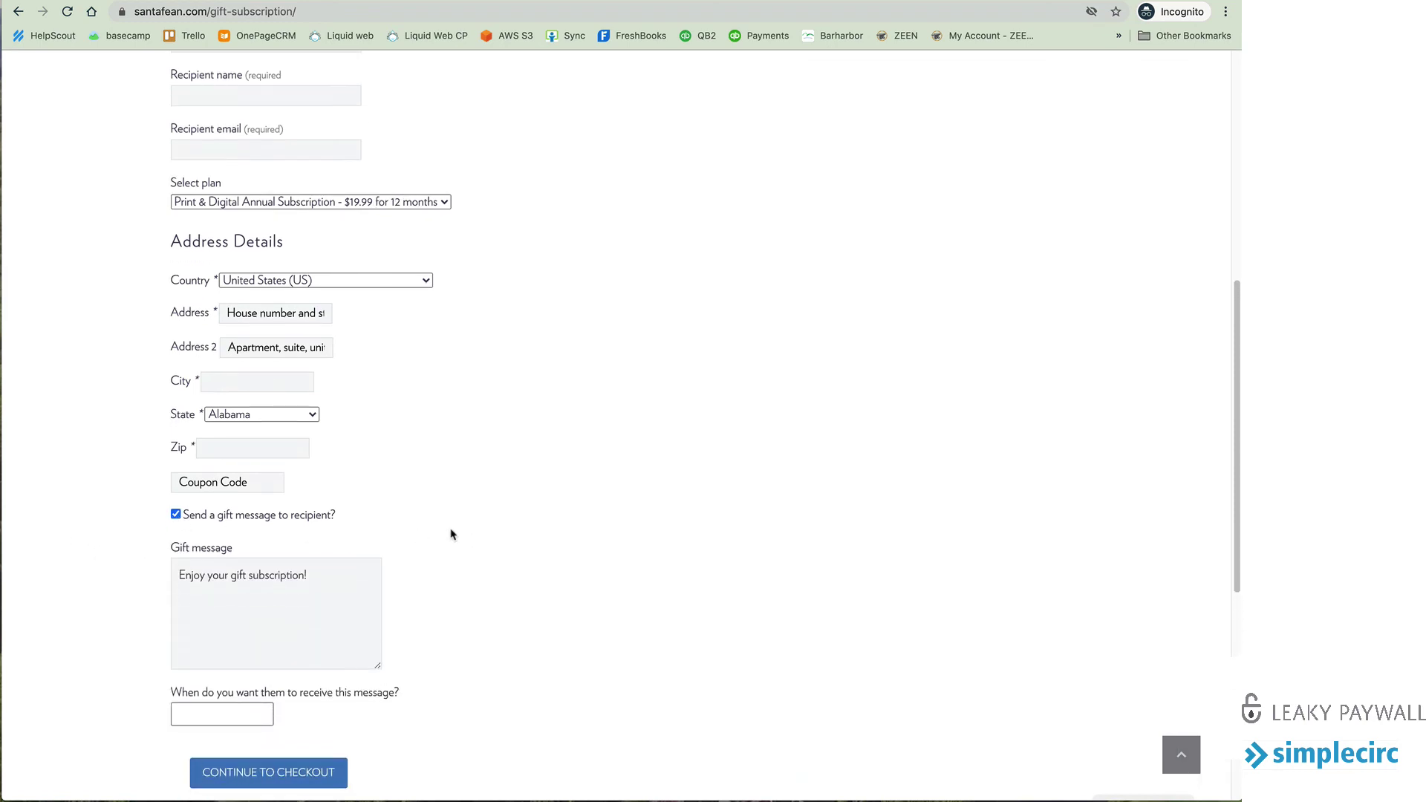
scroll(450, 535, down, 1)
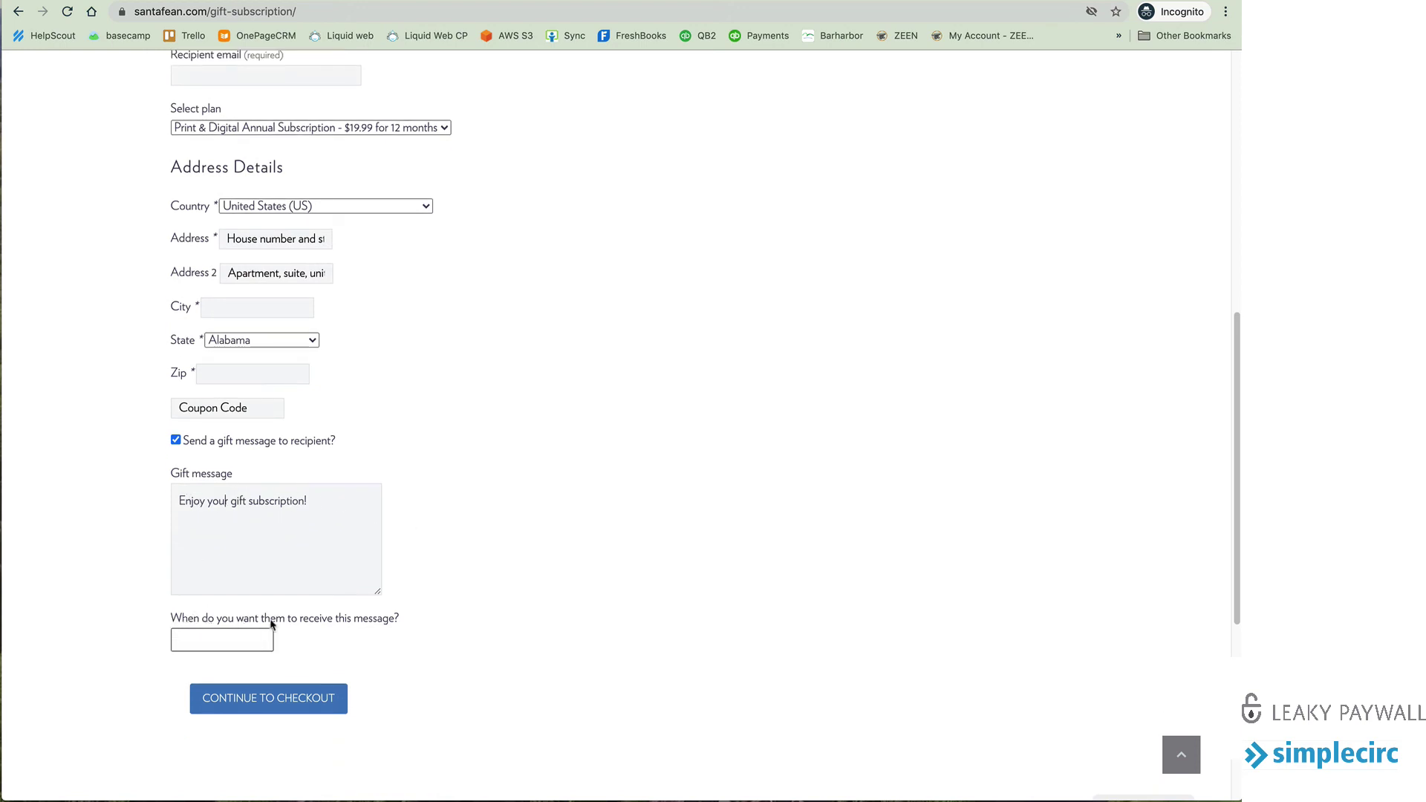
click(208, 639)
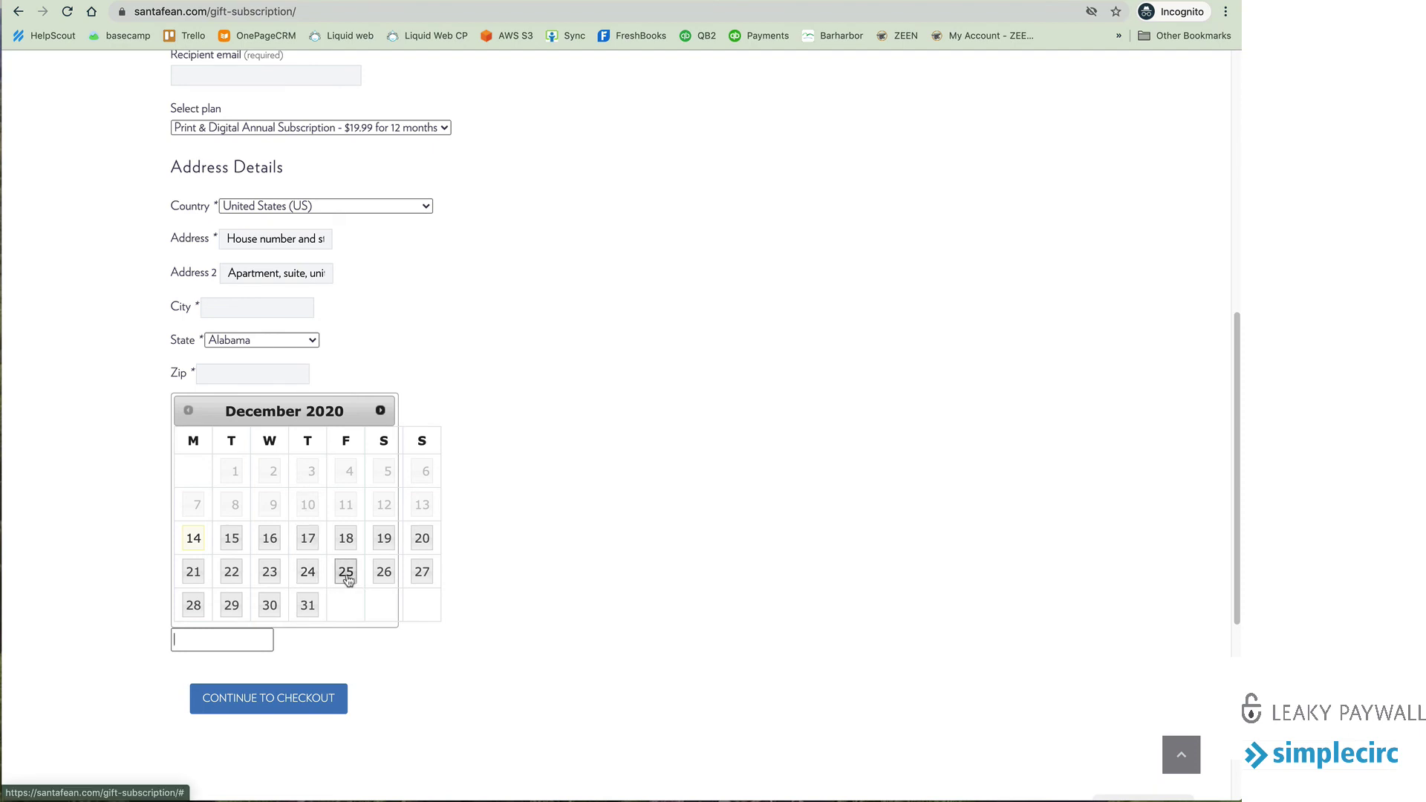
click(303, 578)
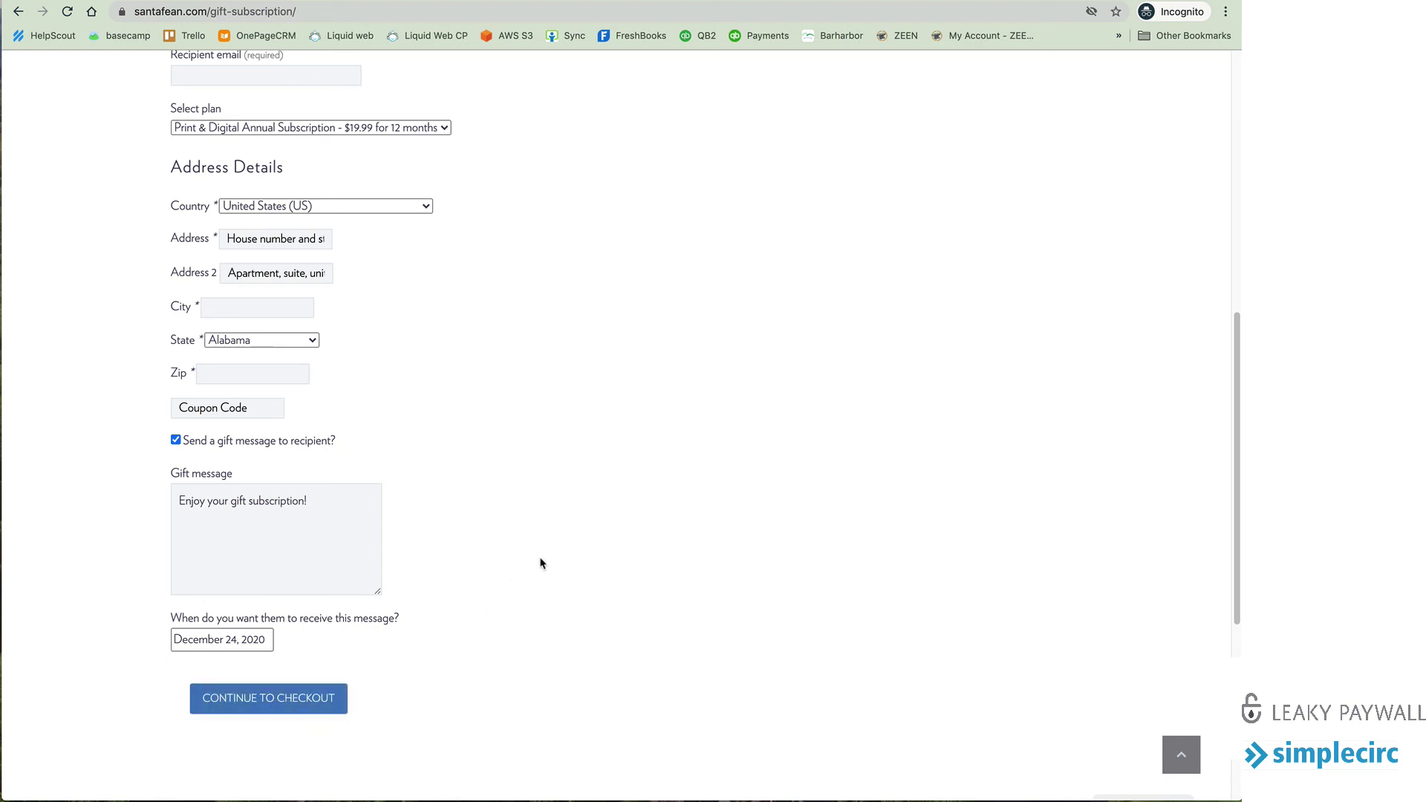
scroll(537, 563, up, 5)
Back on the Subscribe page, reveal the Print & Digital coupon field and click into it
scroll(654, 338, up, 3)
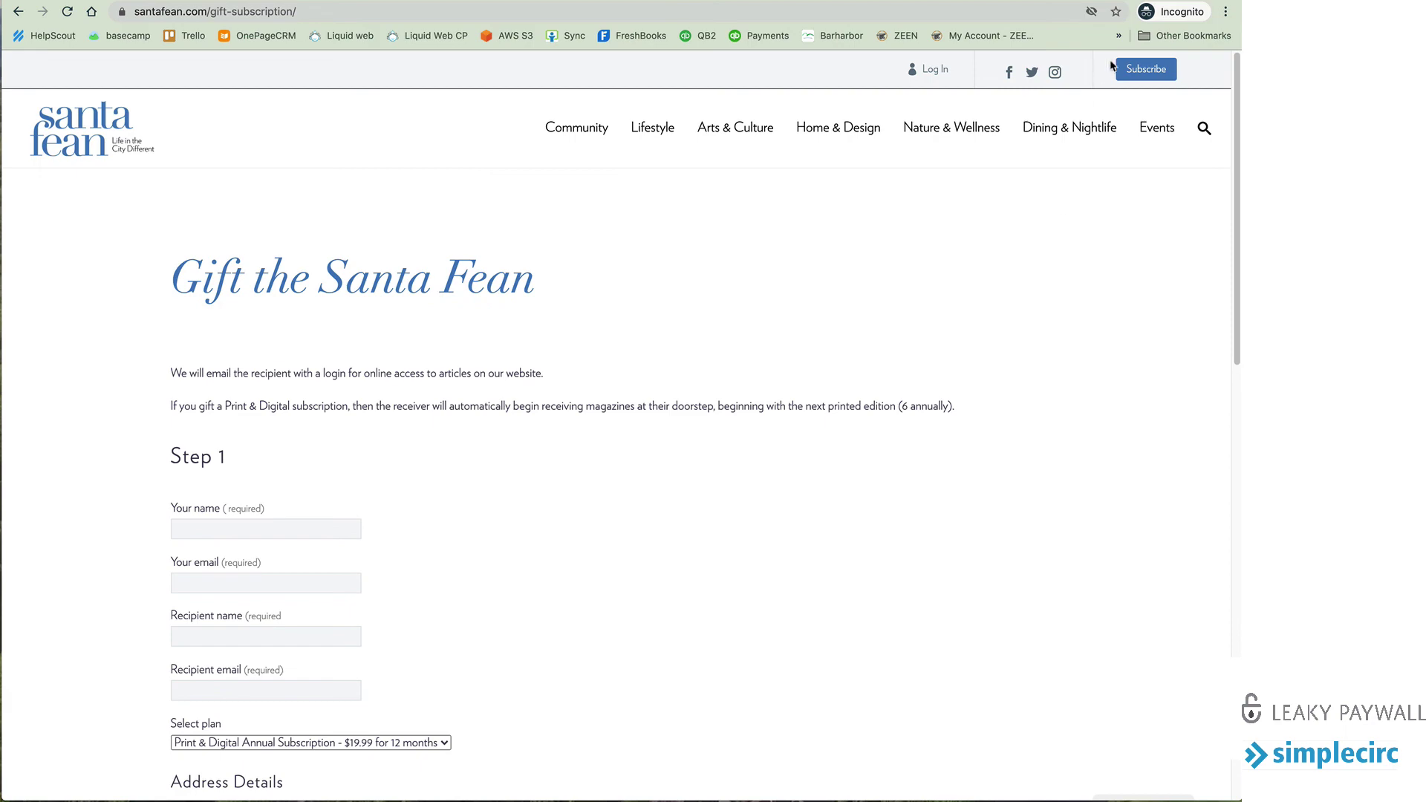
click(1146, 69)
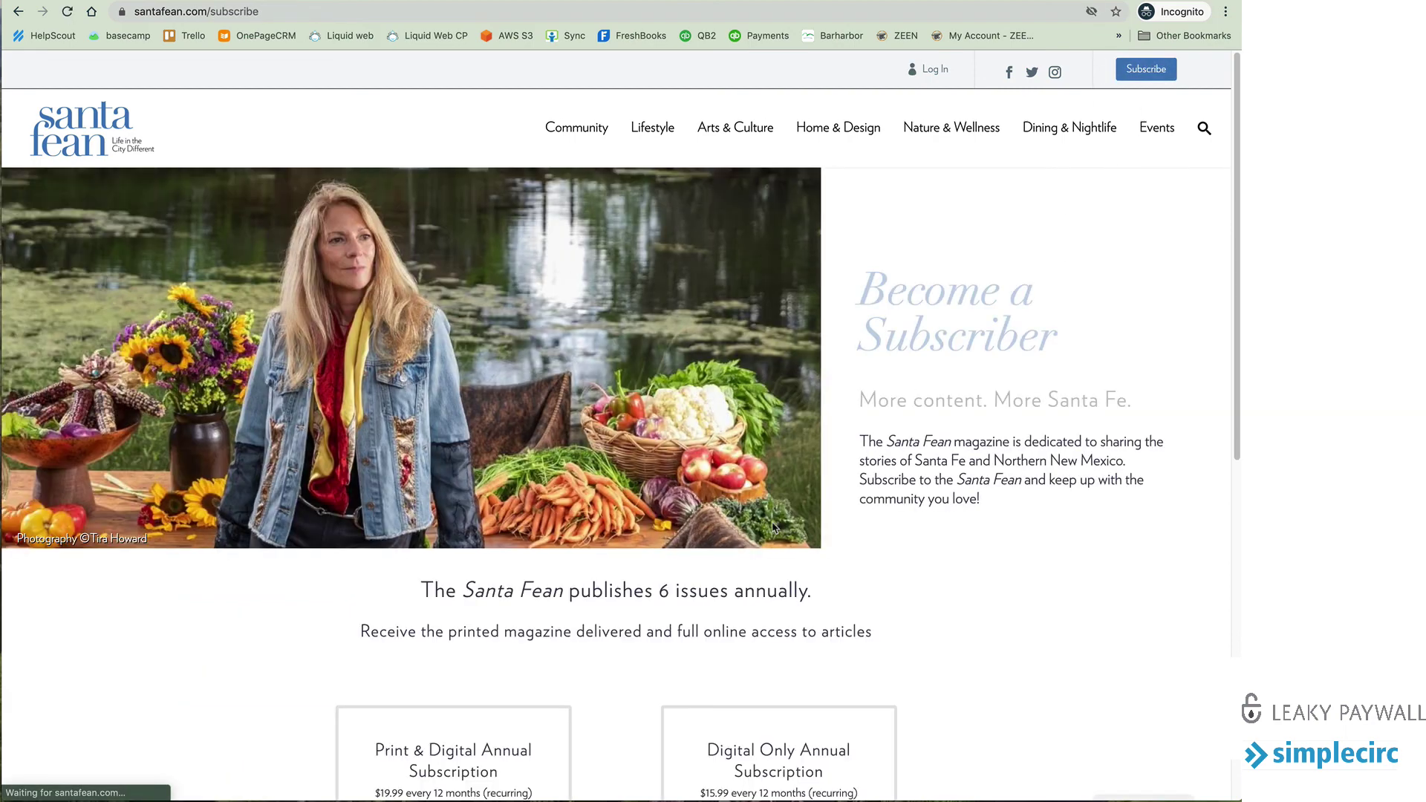
scroll(634, 596, down, 6)
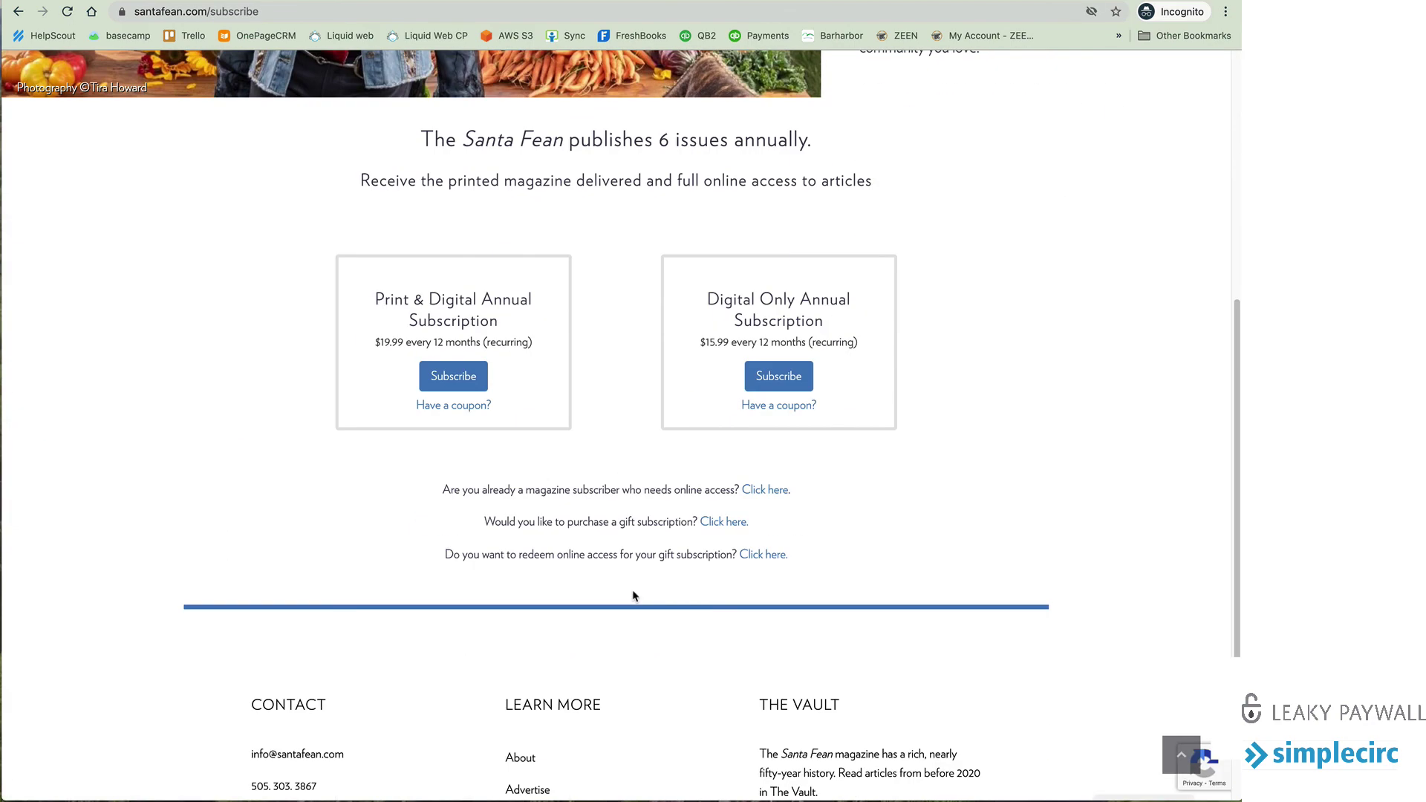
click(456, 408)
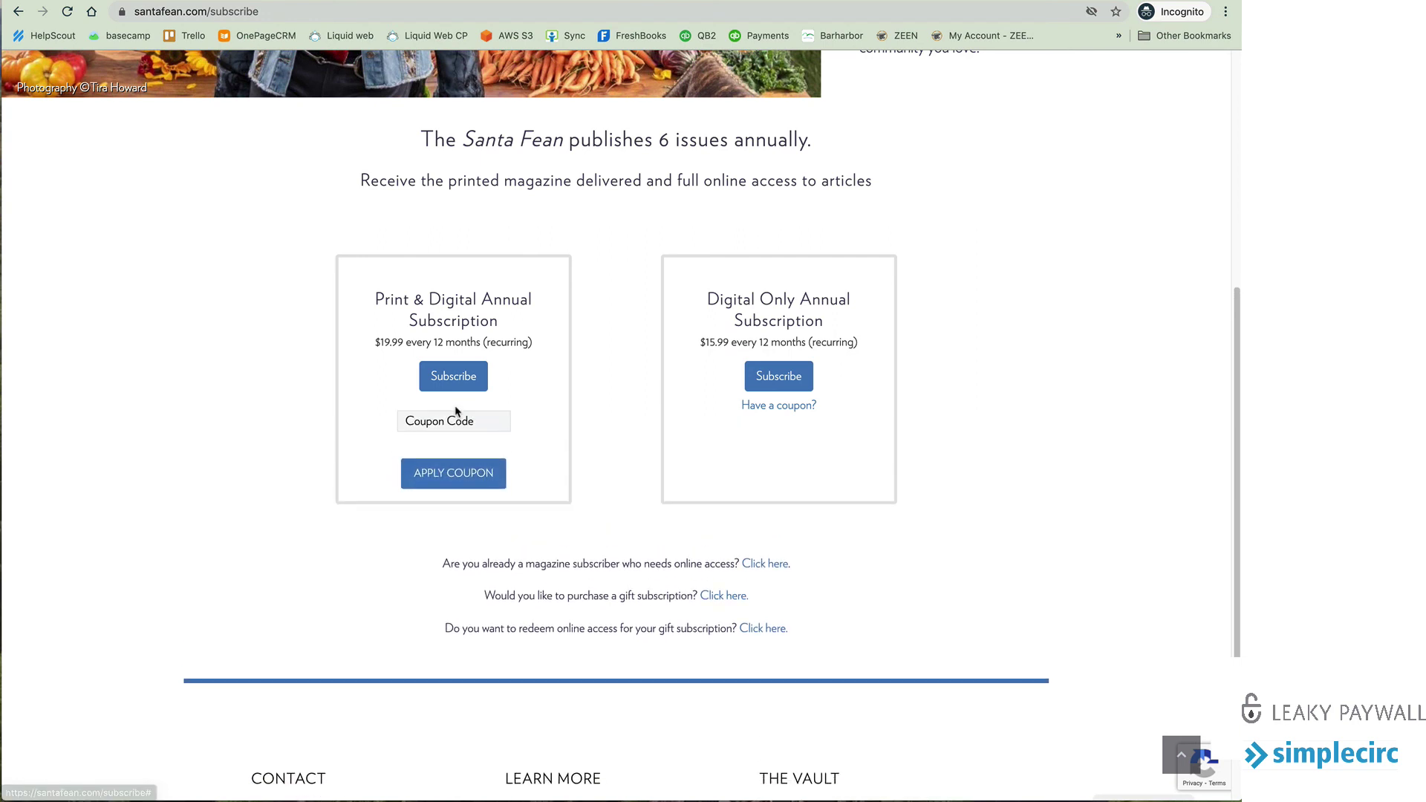
click(434, 429)
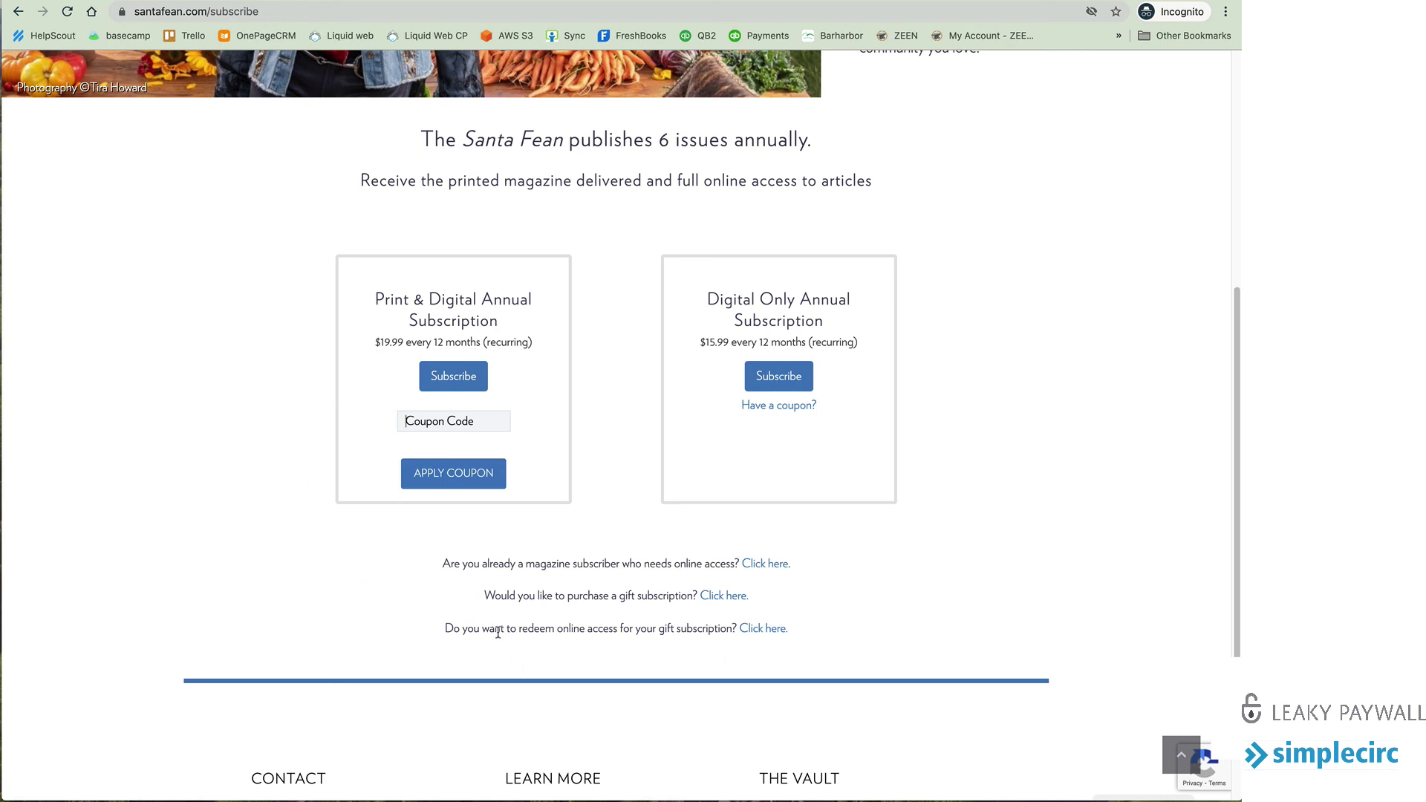
Follow the 'Click here.' link to redeem online access for a gift subscription
click(765, 629)
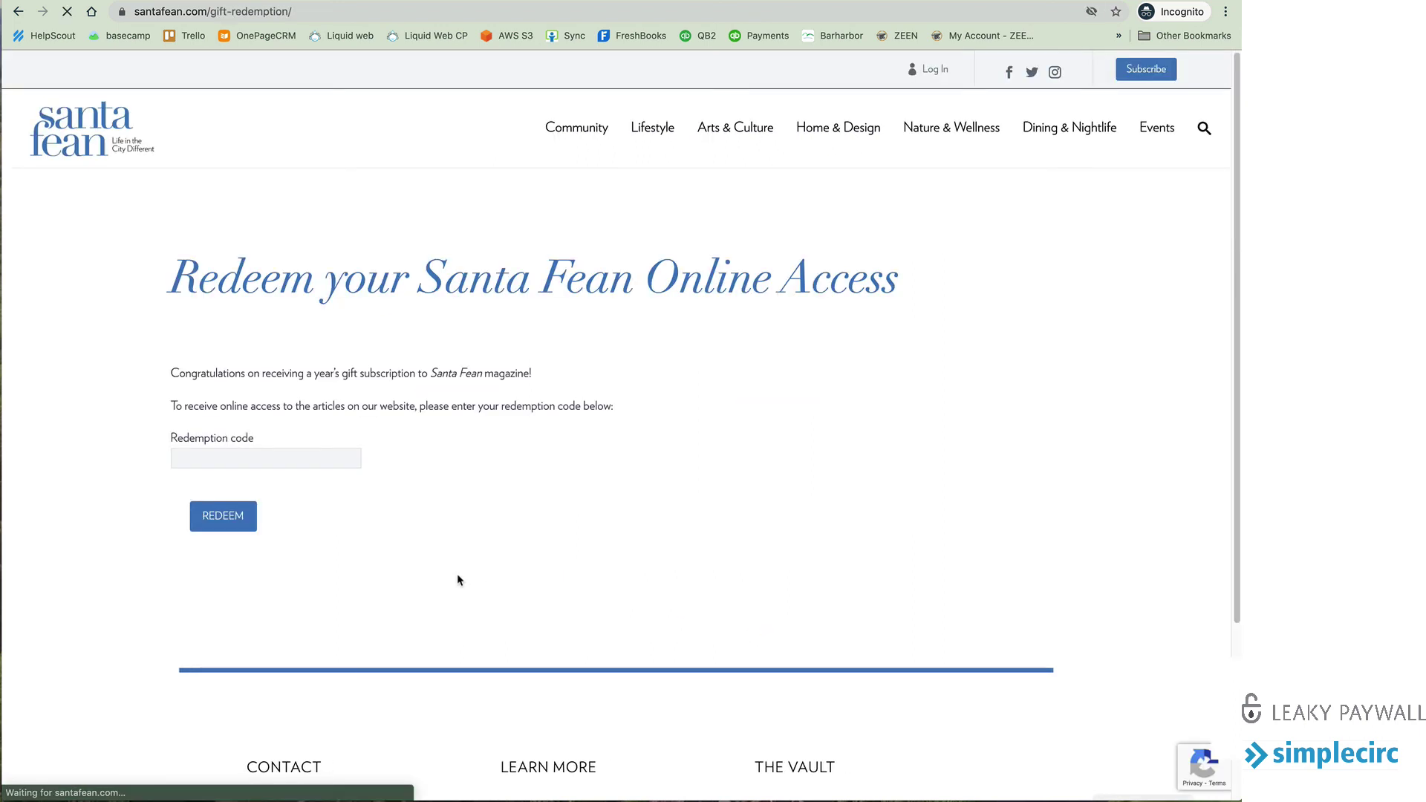